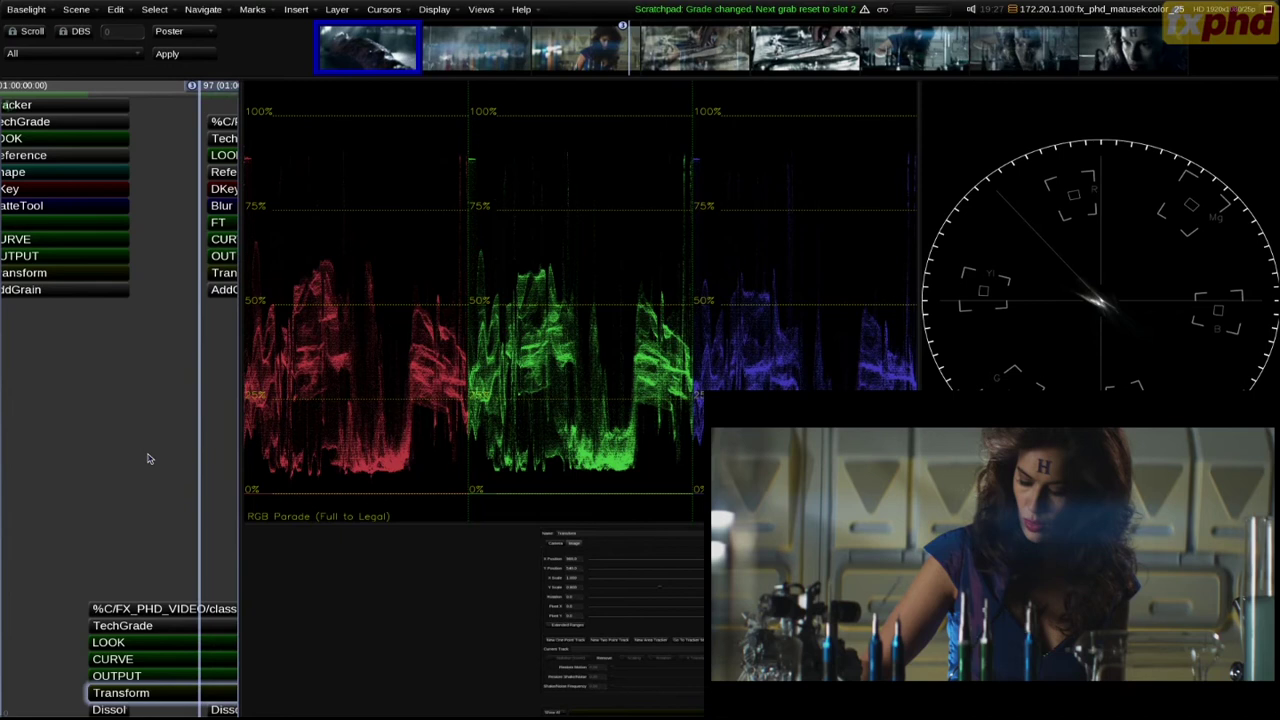
Step: Toggle the lab shot between its full layer stack and the simpler stack to compare the two grades
key(ctrl+z)
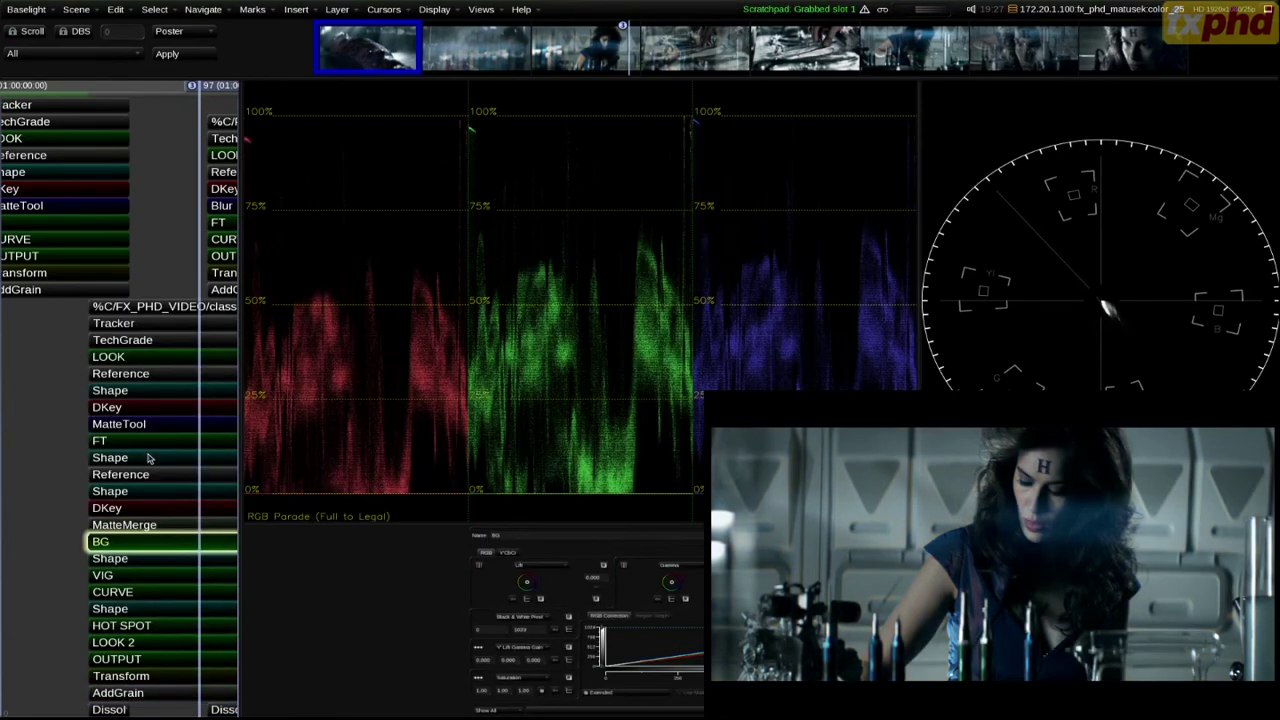
key(ctrl+z)
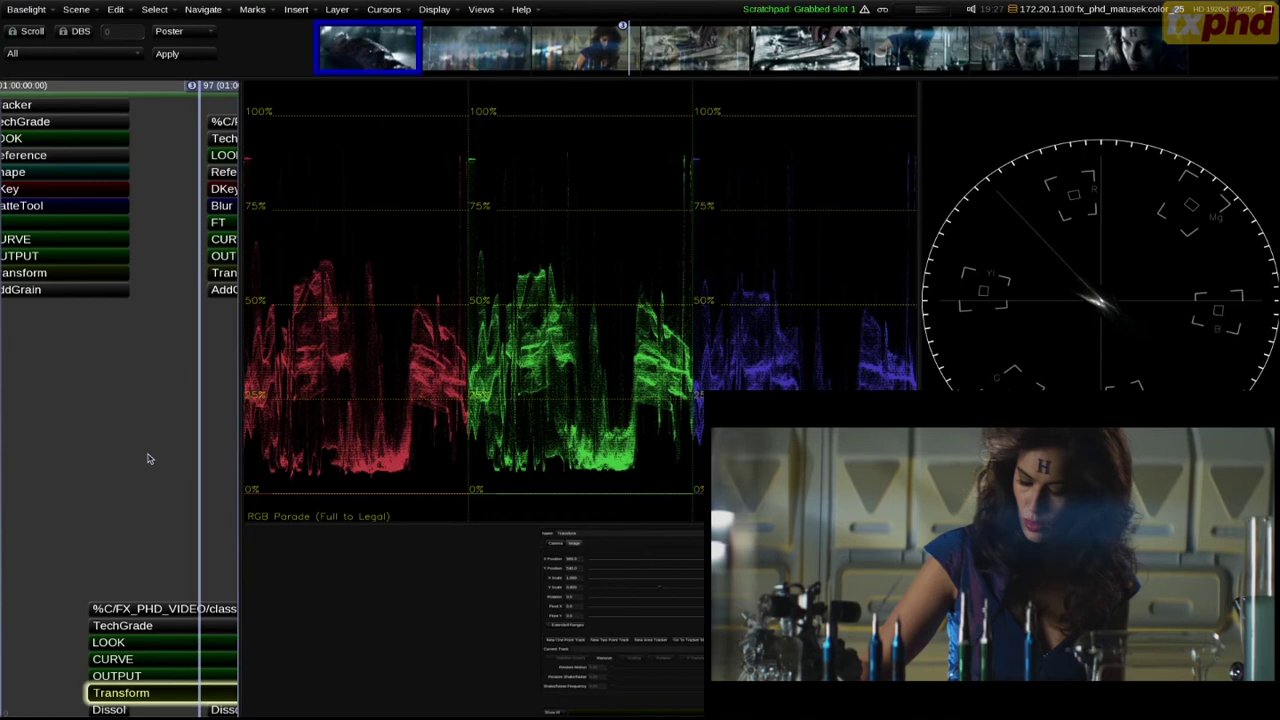
key(ctrl+y)
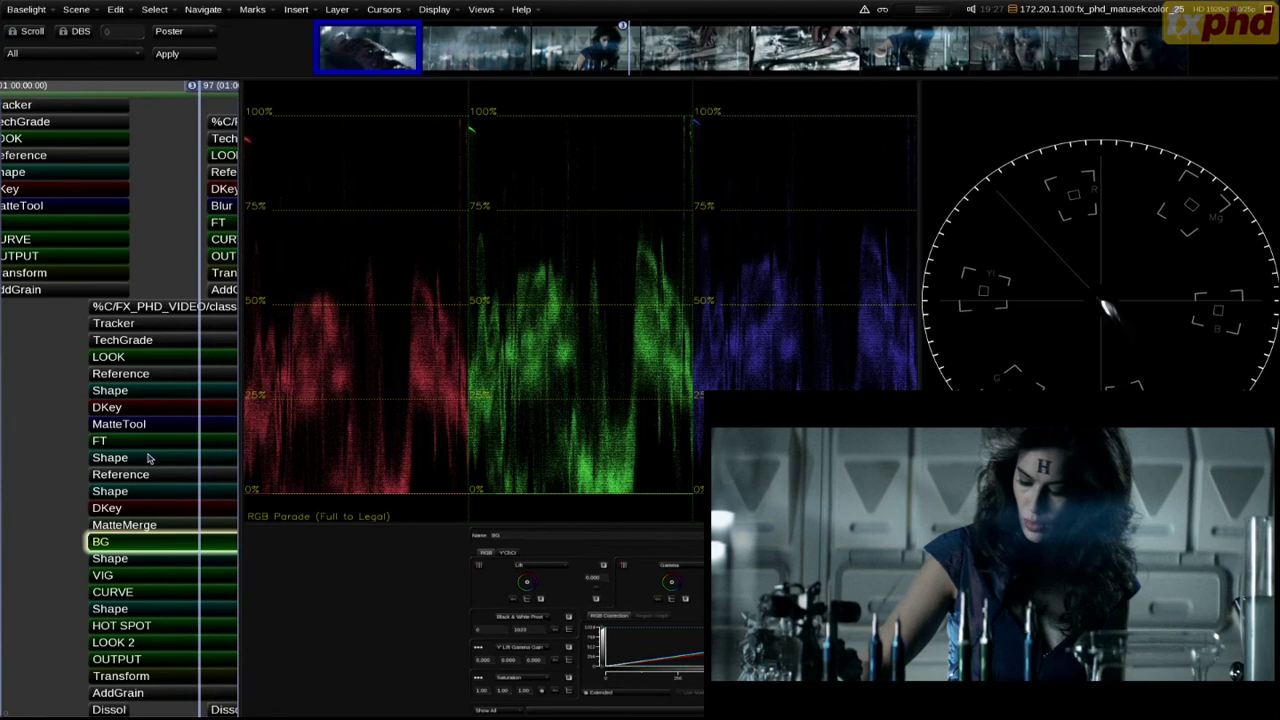
Step: Play the sequence from the start and view the opening shot's stack only up to the Tracker and TechGrade layers
key(Home)
key(space)
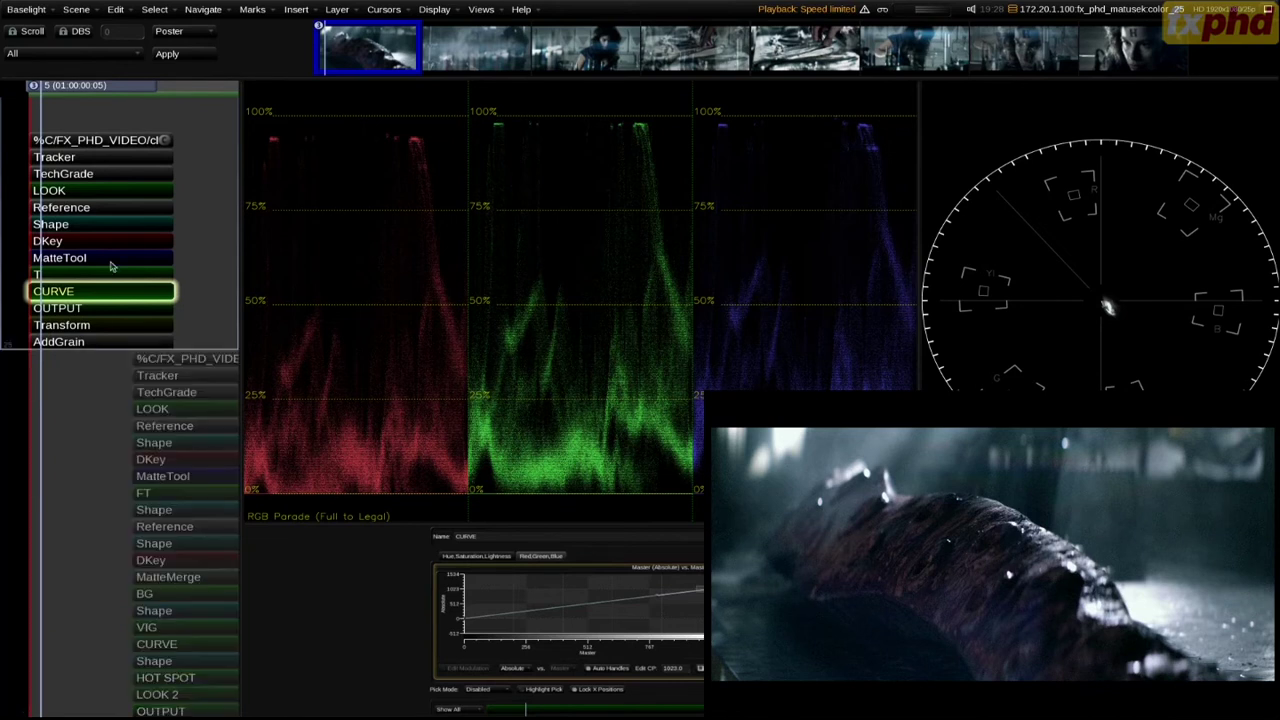
scroll(111, 266, up, 7)
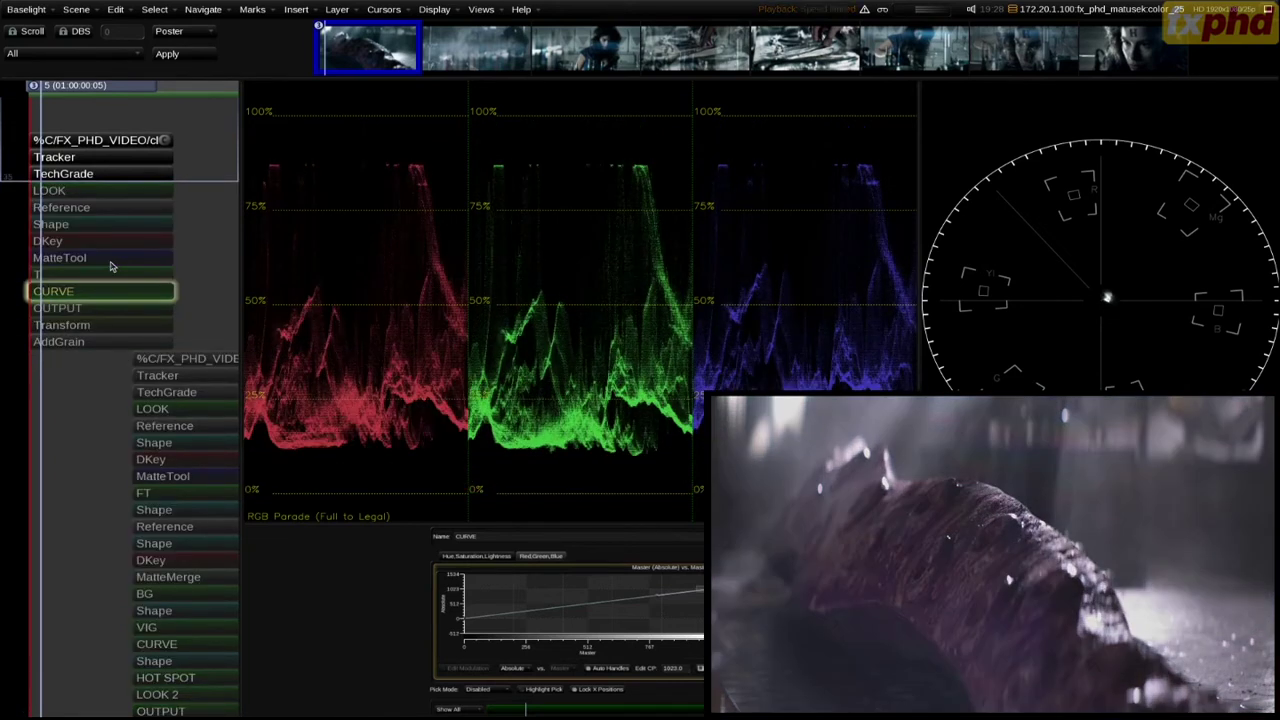
scroll(111, 266, up, 1)
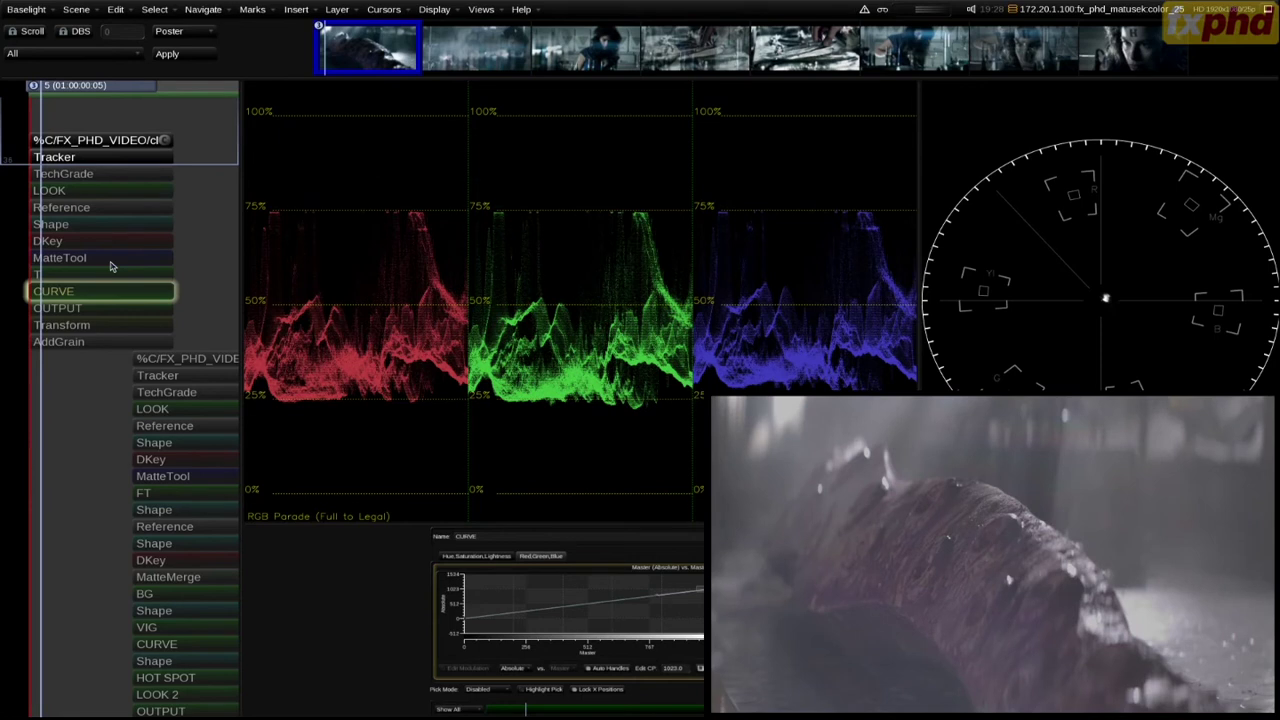
scroll(111, 266, down, 1)
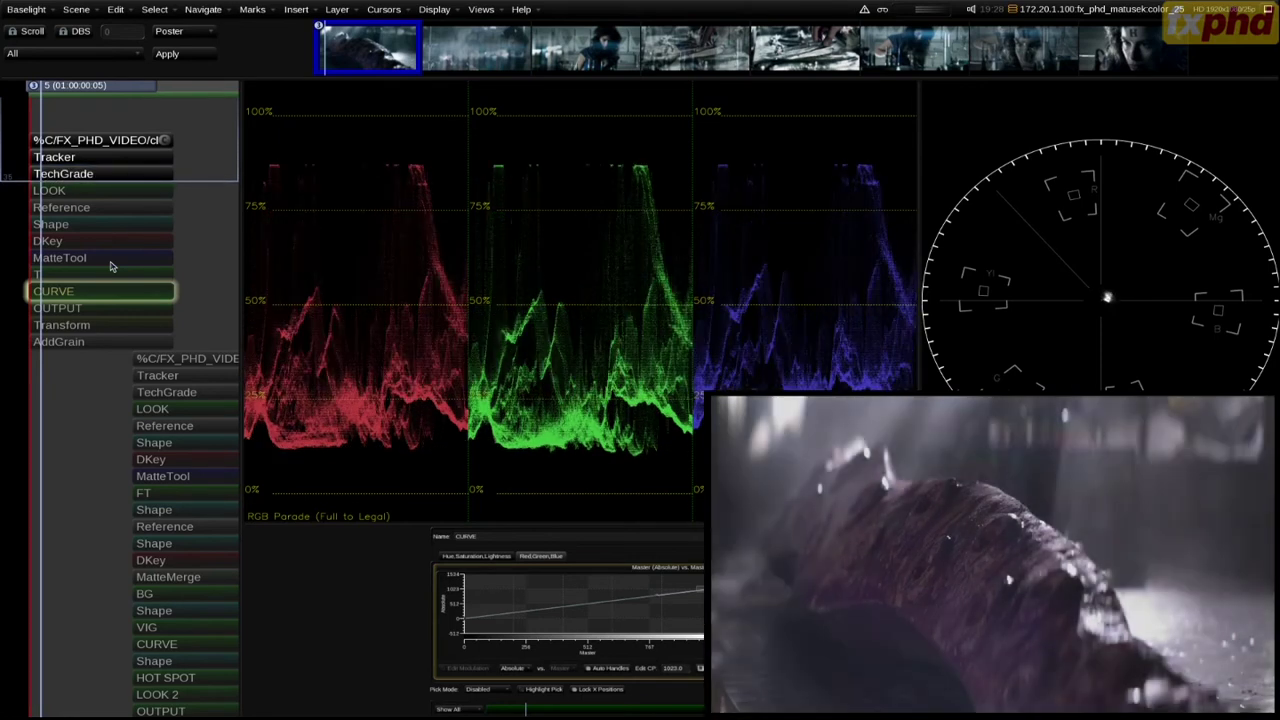
Step: Compare the opening shot's image with and without the LOOK layer in the stack
key(Down)
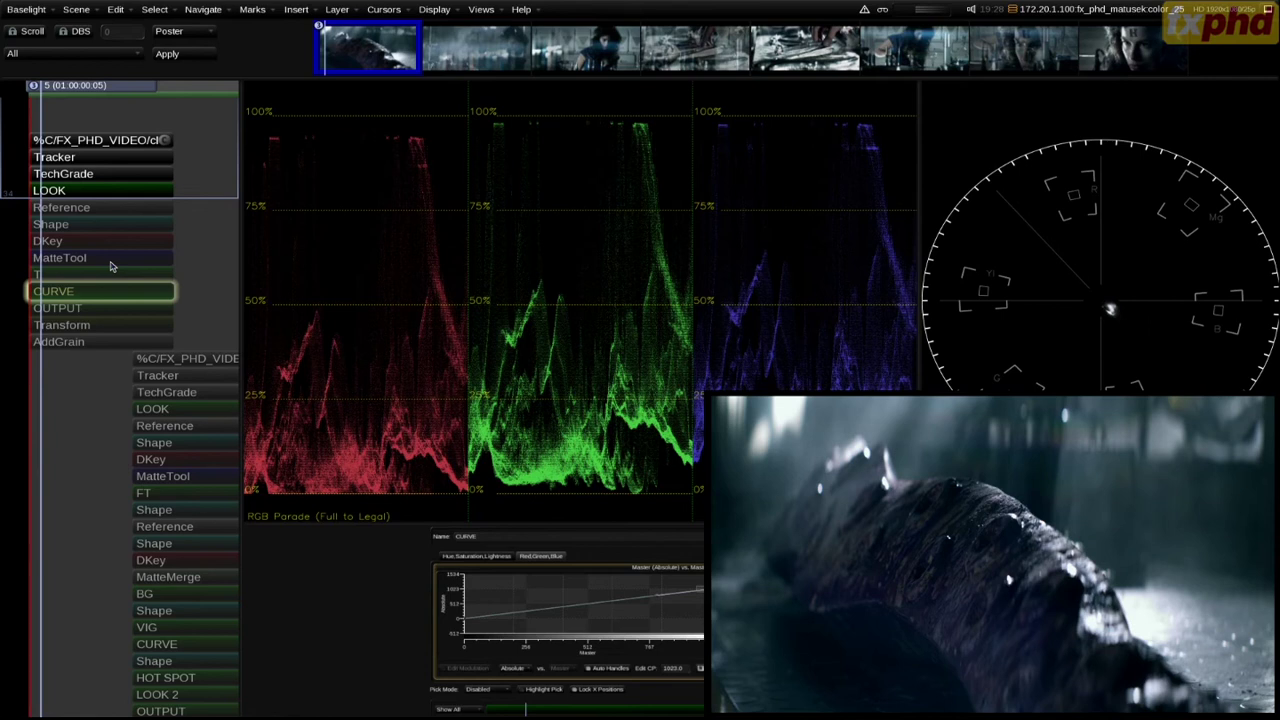
key(Up)
key(Up)
key(Down)
key(Down)
key(Up)
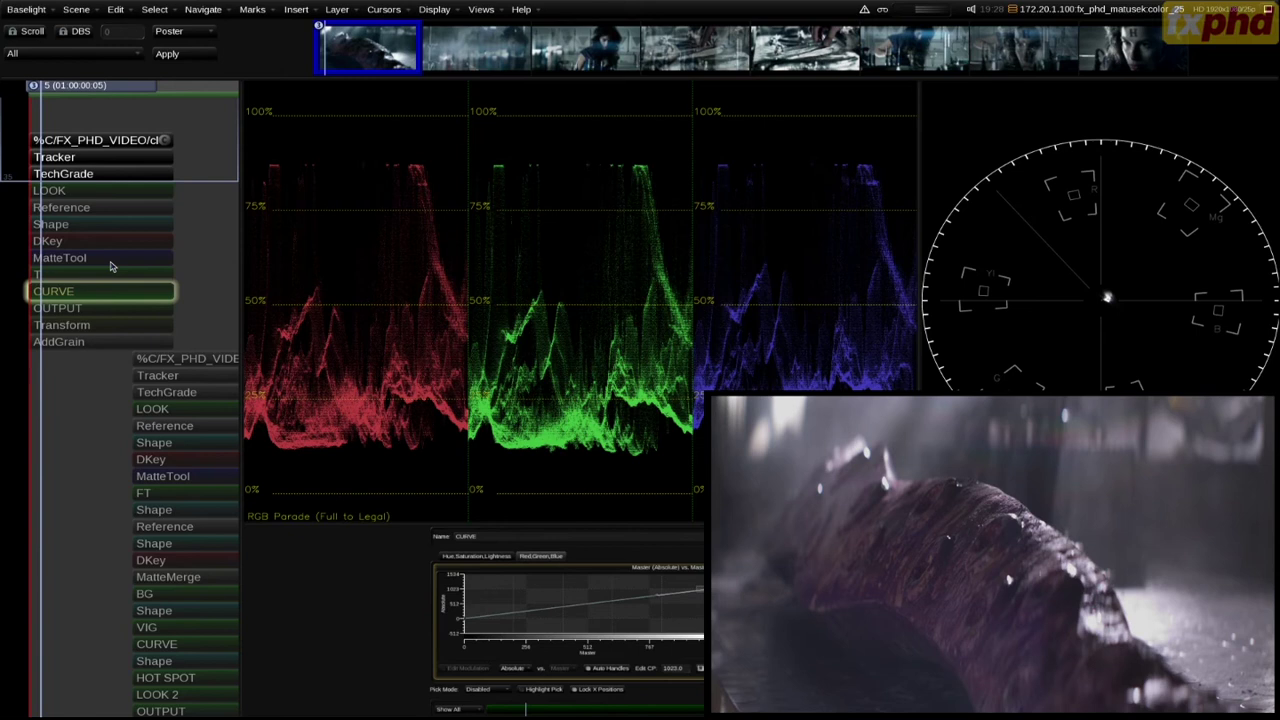
key(Down)
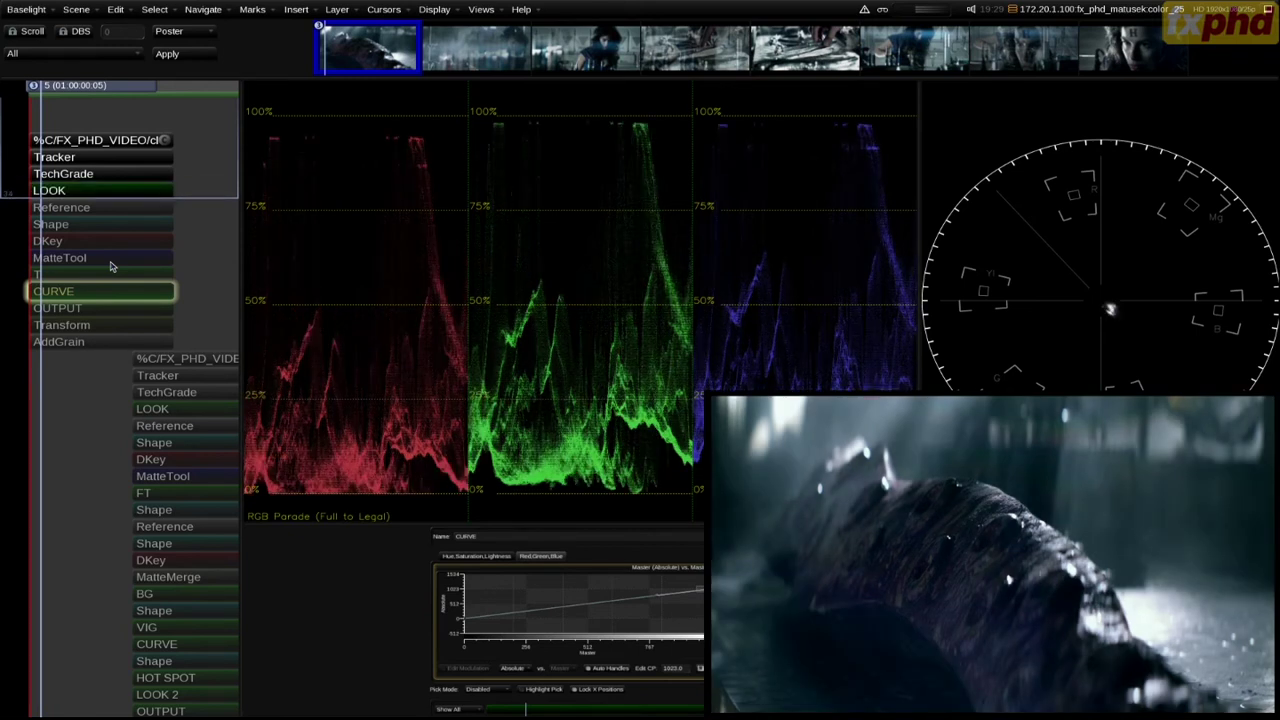
Step: View the opening shot up to the T layer, display that layer's matte, and toggle the layer off and on
click(111, 266)
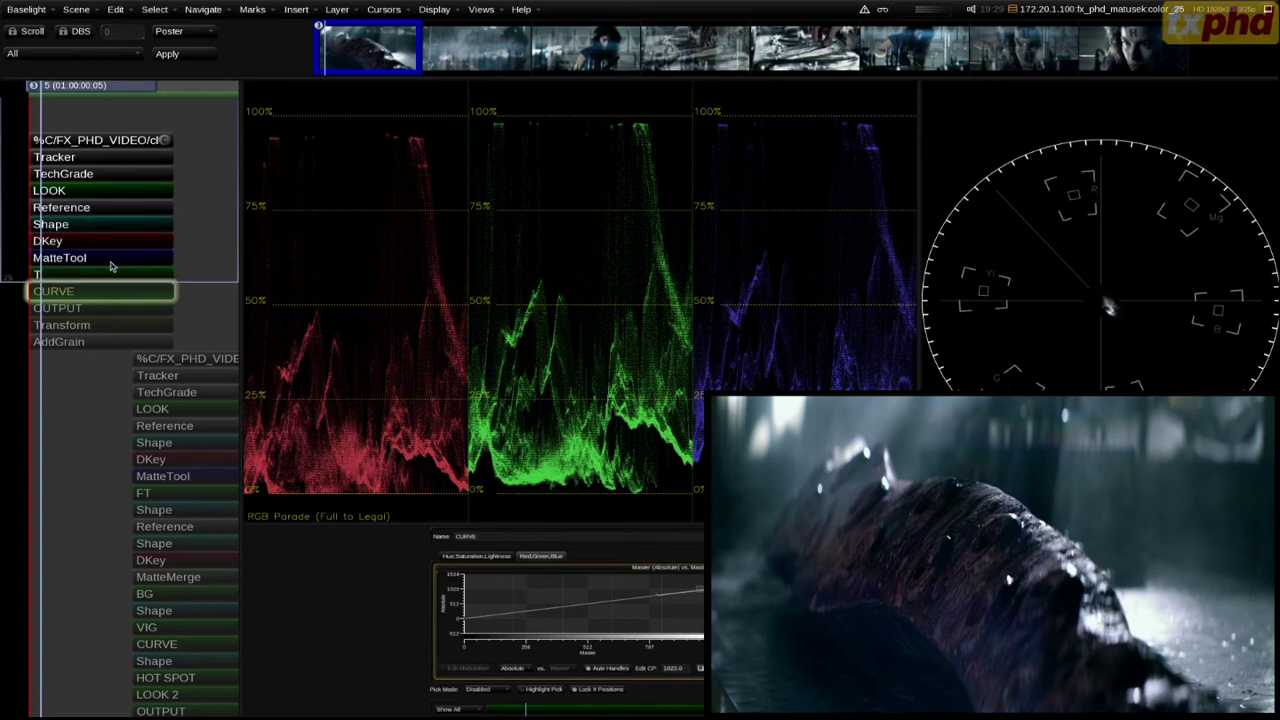
click(143, 274)
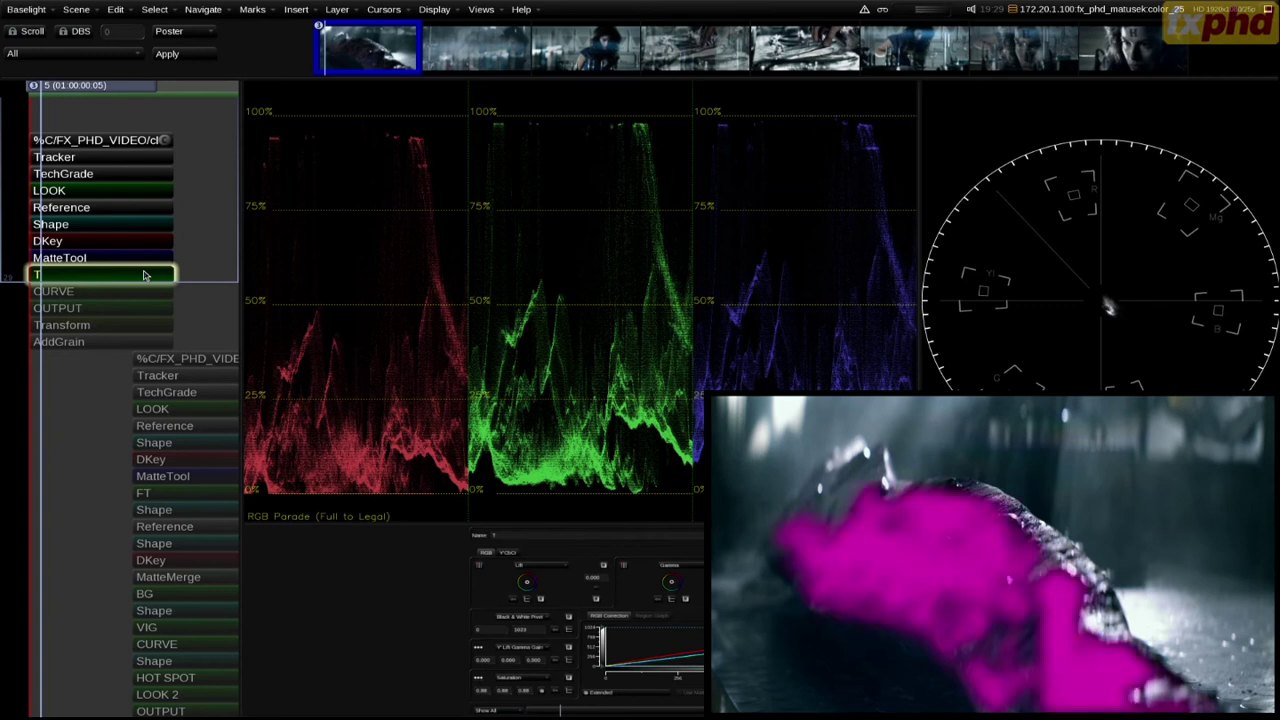
key(m)
key(d)
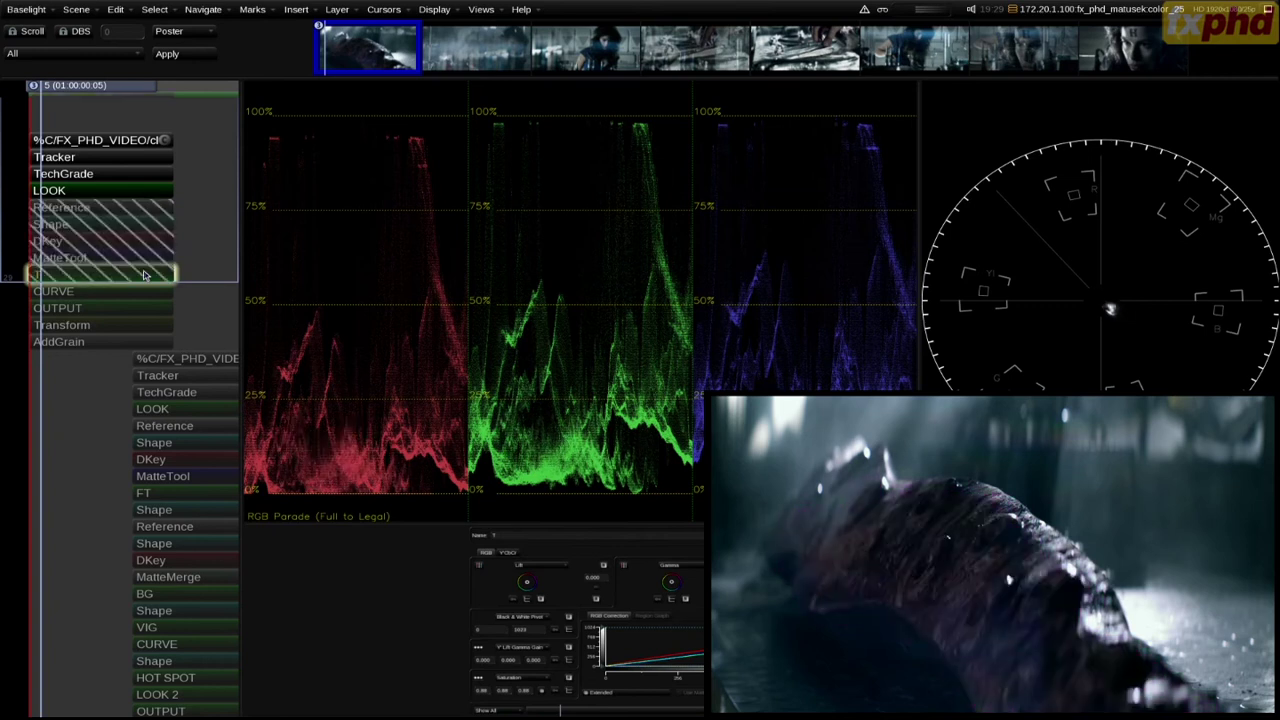
key(d)
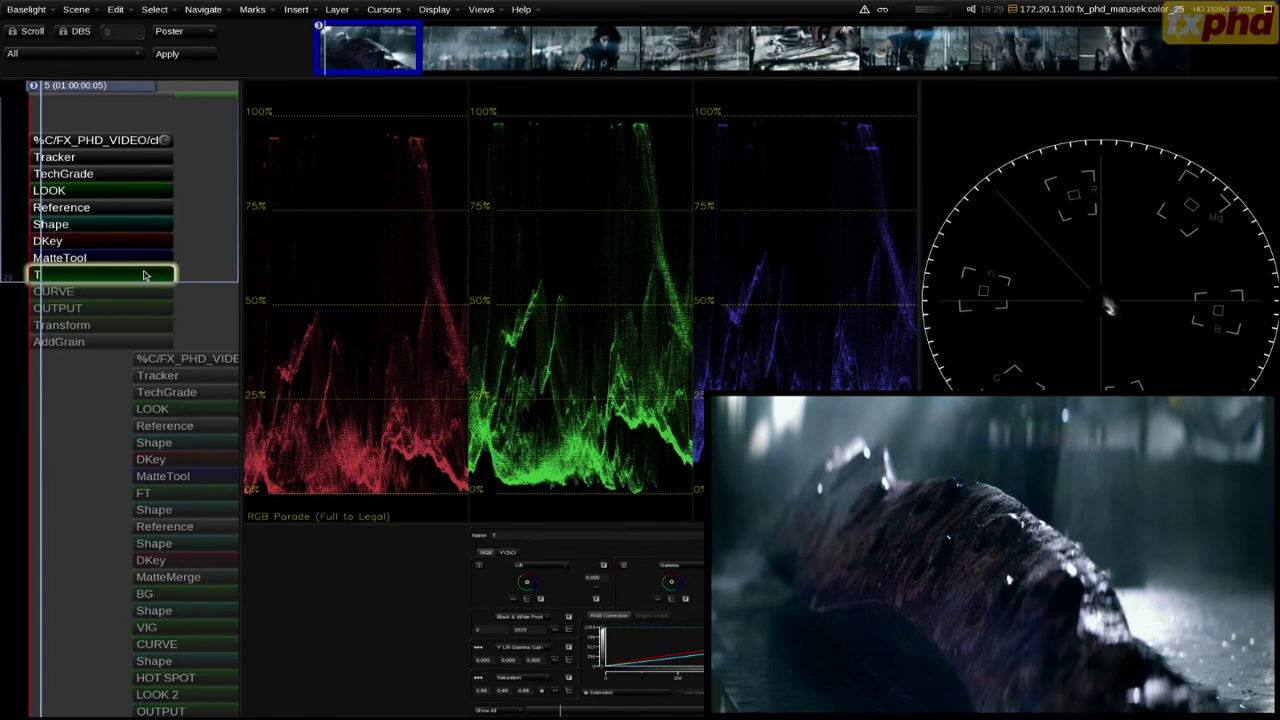
Step: Play the opening shot while inspecting its Shape, T and CURVE layers
key(space)
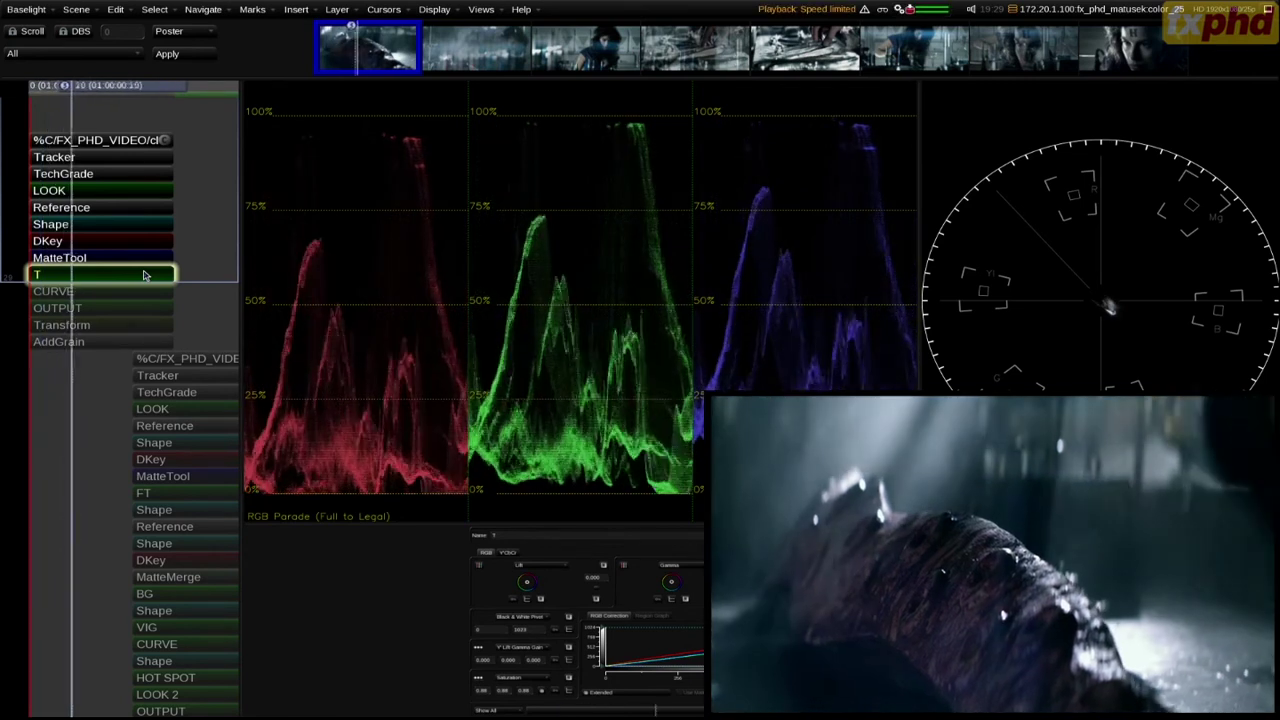
key(Up)
key(Up)
key(Up)
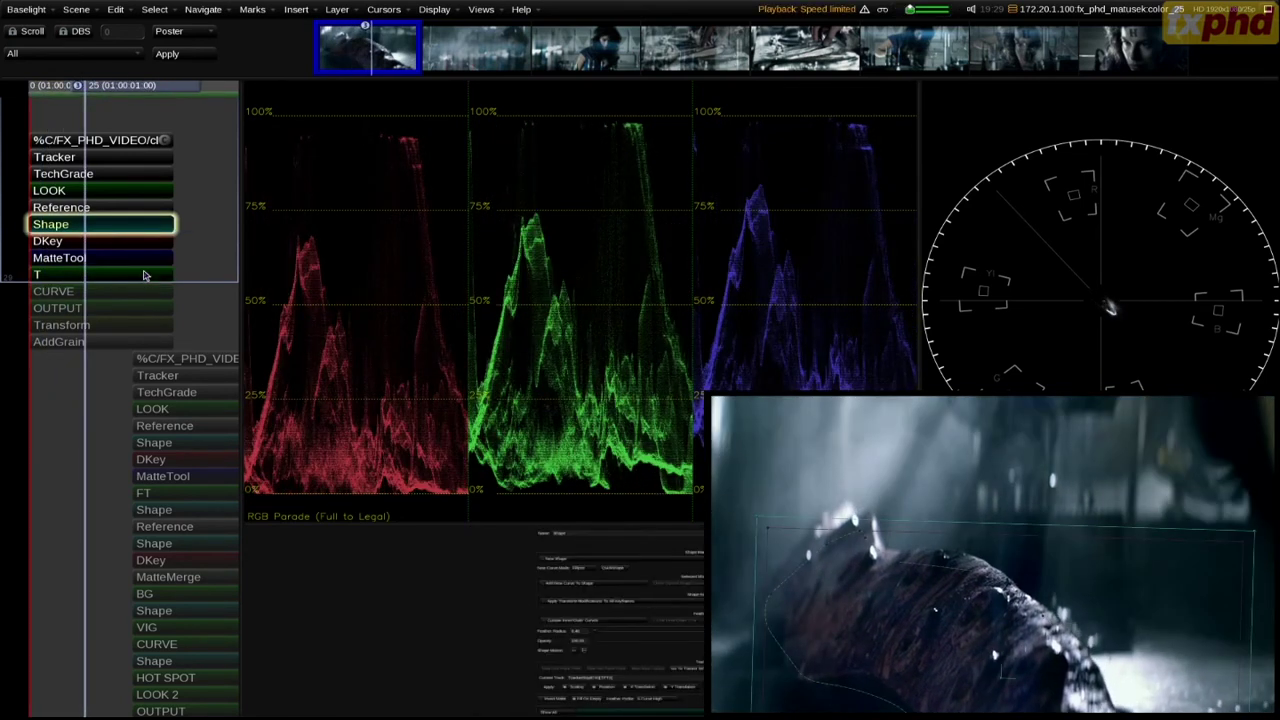
click(143, 275)
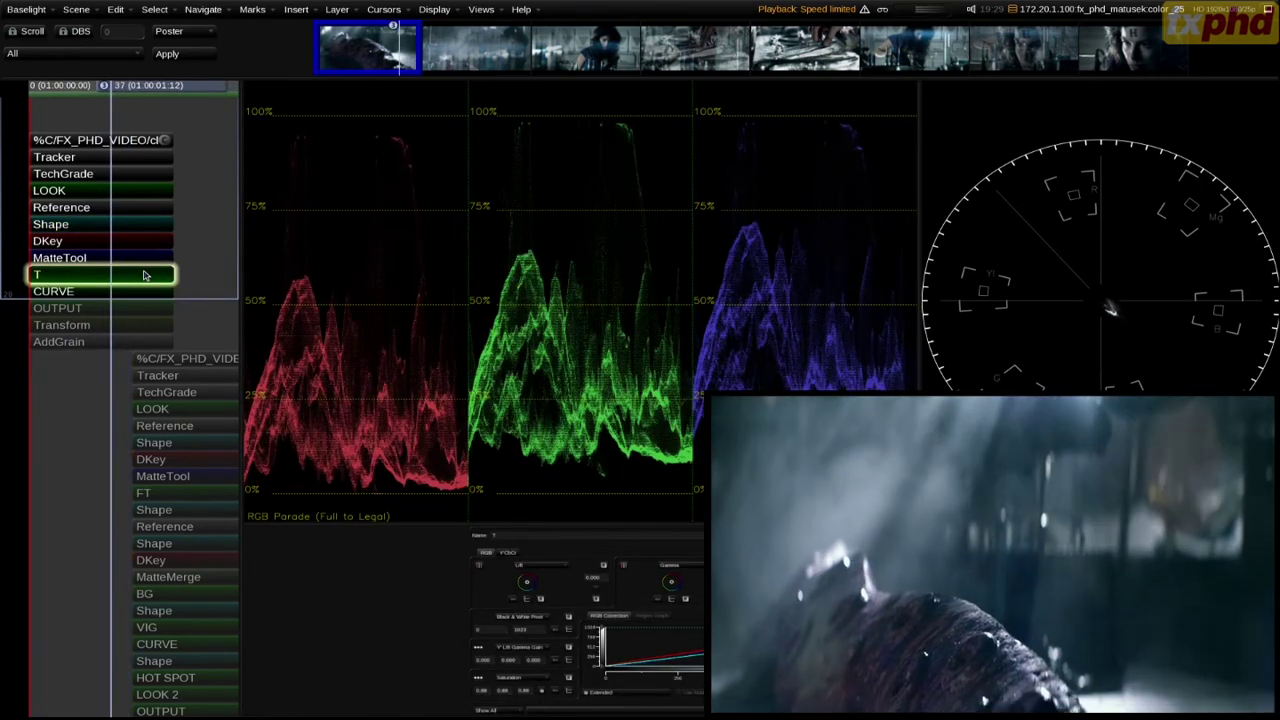
click(131, 290)
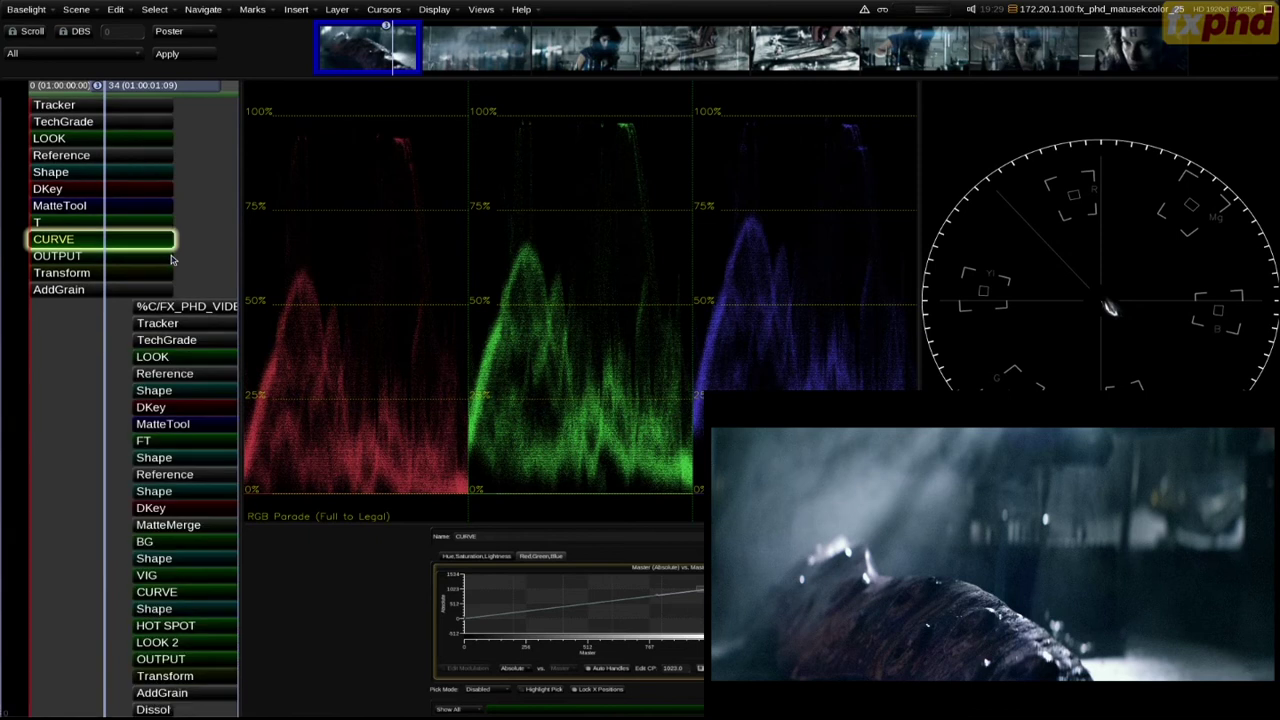
Step: Select the opening shot's AddGrain layer and switch to the MIKE workspace
click(102, 288)
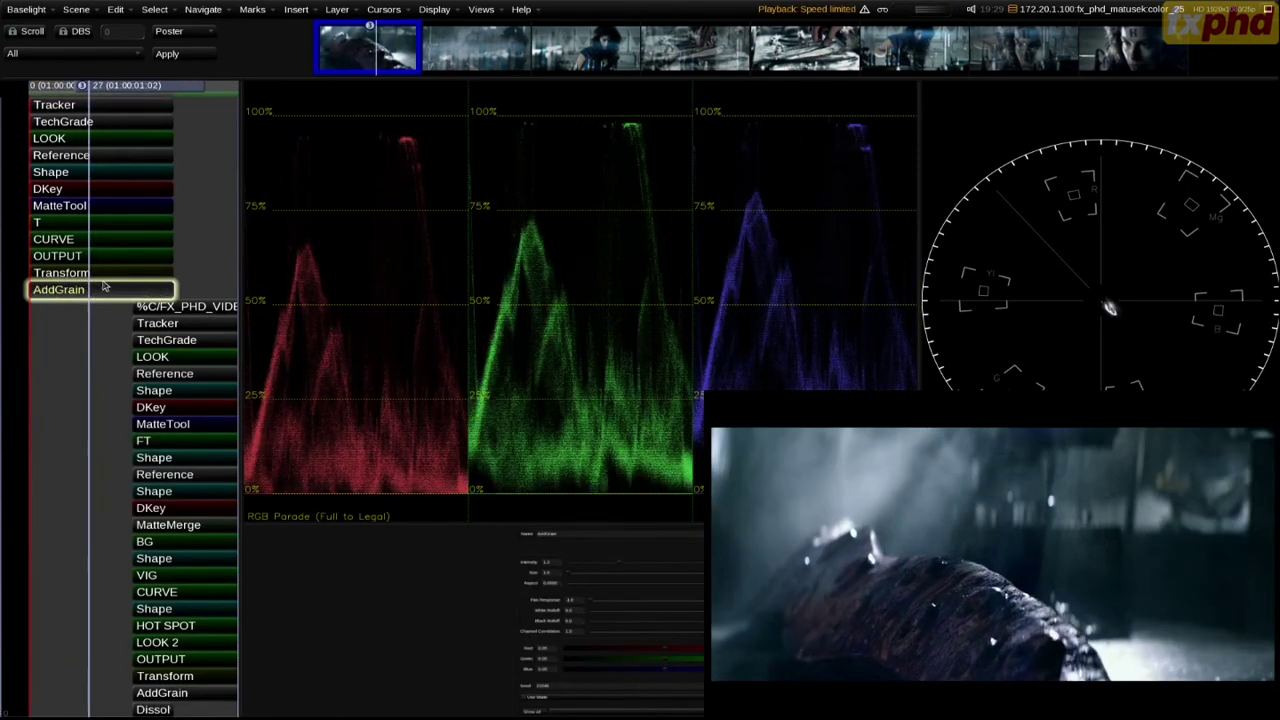
click(481, 9)
click(660, 281)
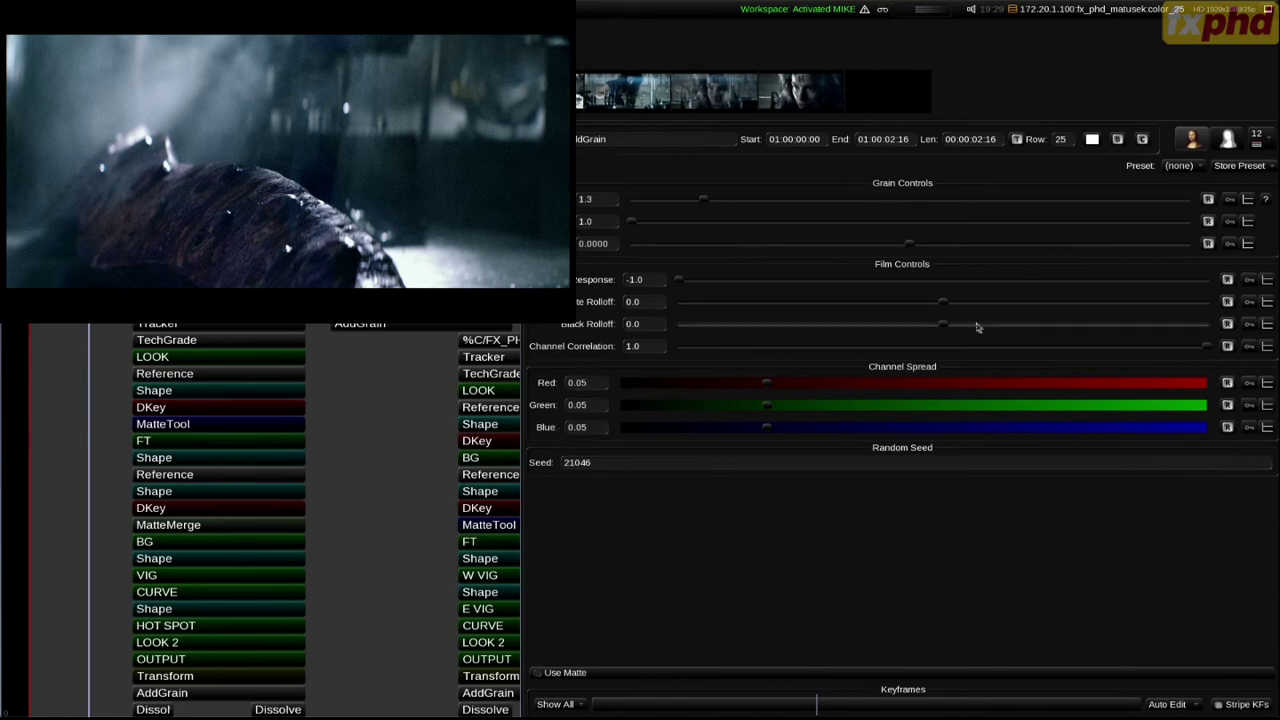
Step: Try the grain's channel correlation at 0.0 and back at 1.0, and try a grain size of 2.2
click(1228, 346)
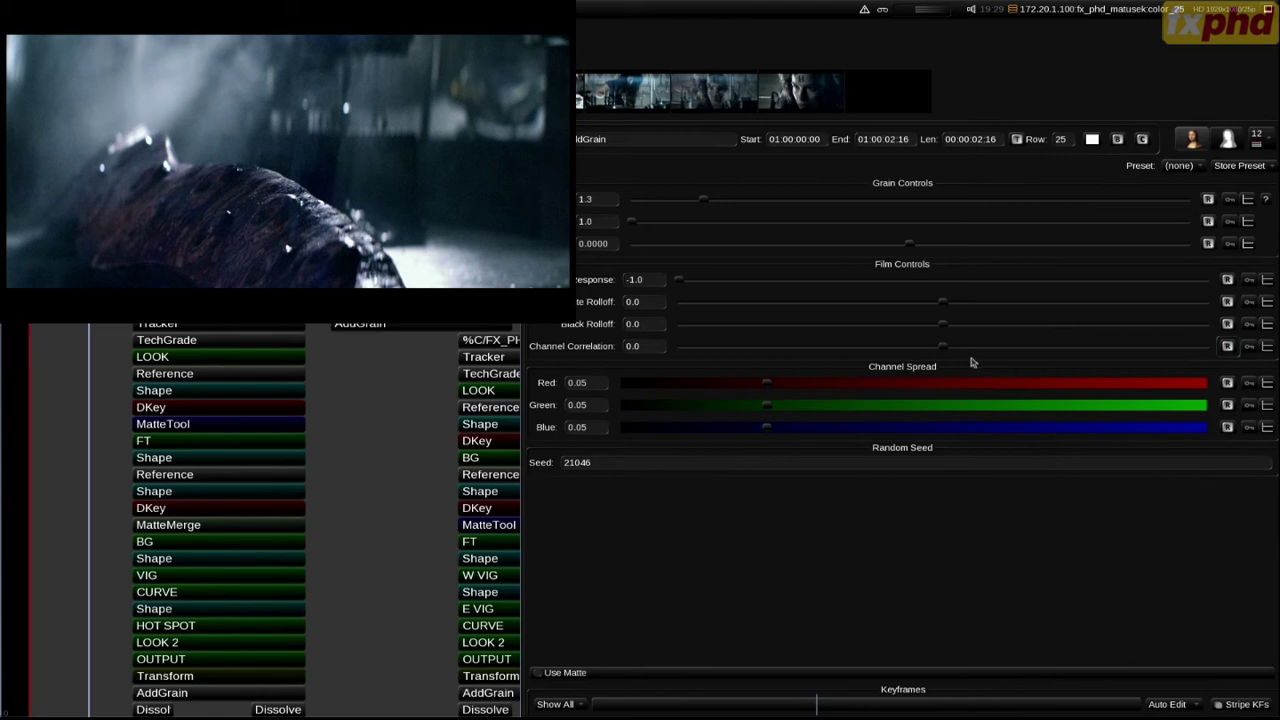
drag(946, 346, 1257, 344)
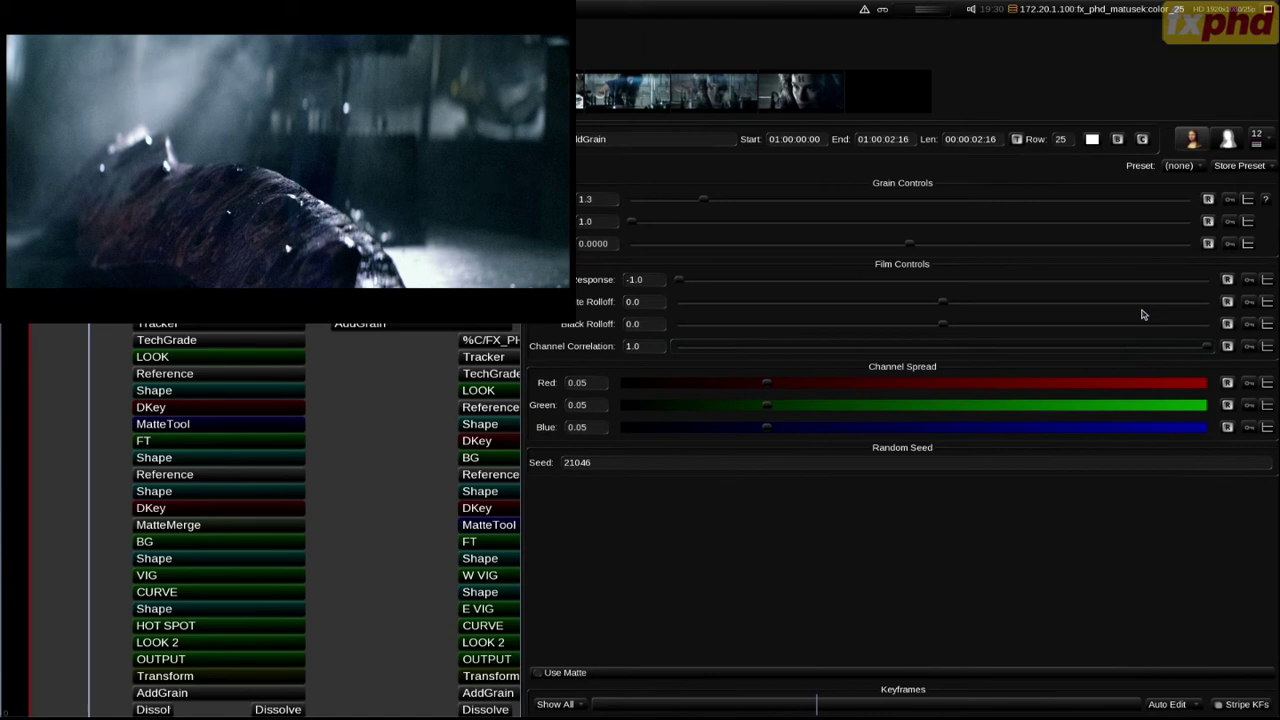
drag(640, 223, 810, 223)
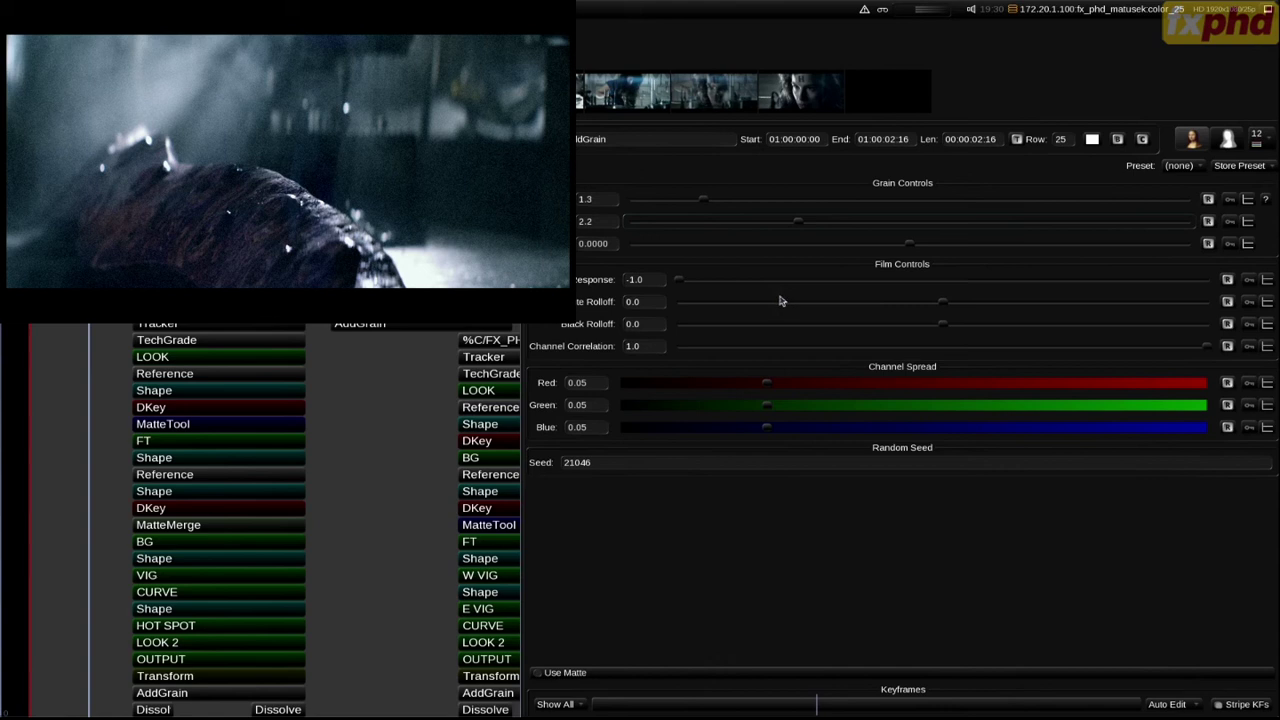
Step: Set the opening shot's grain intensity to 1.6 and its grain size to 1.0, checking the result on neighbouring frames
drag(704, 199, 713, 196)
drag(798, 224, 632, 222)
drag(714, 201, 720, 202)
key(Left)
key(Left)
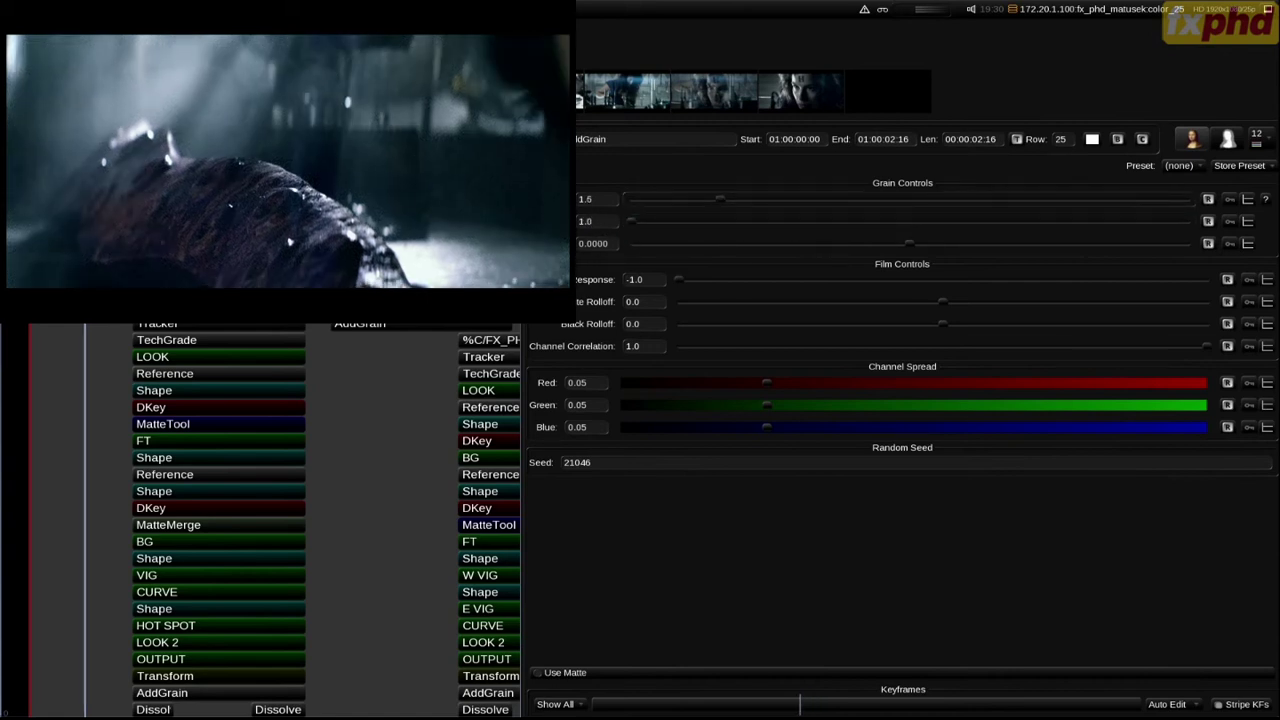
Step: Play the sequence repeatedly from the start through the transition into the lab shot to review the graded result
key(Home)
key(space)
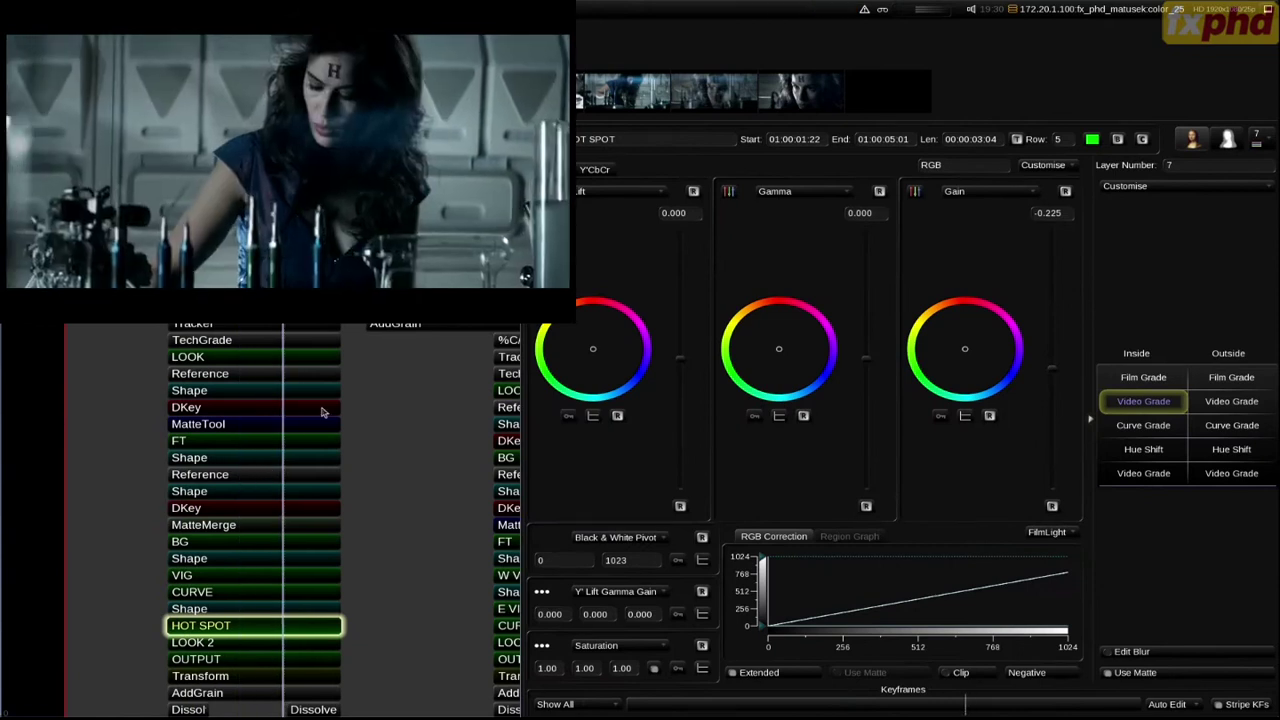
key(Home)
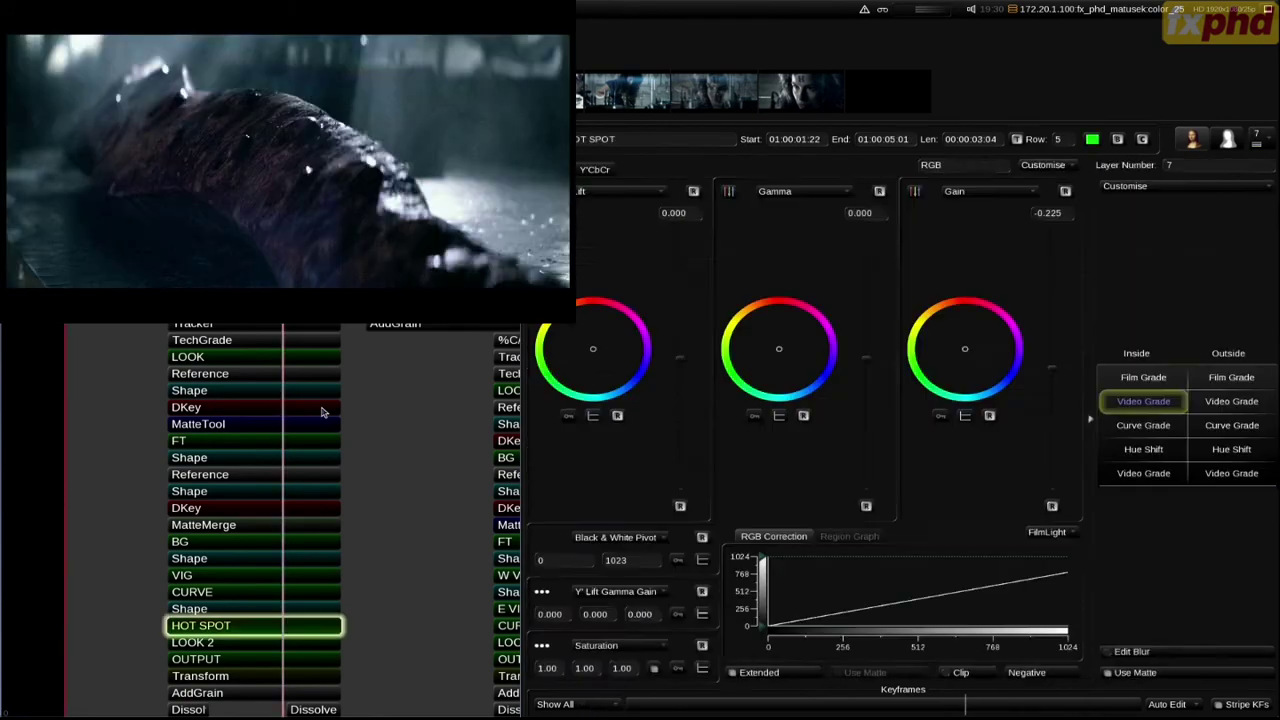
key(space)
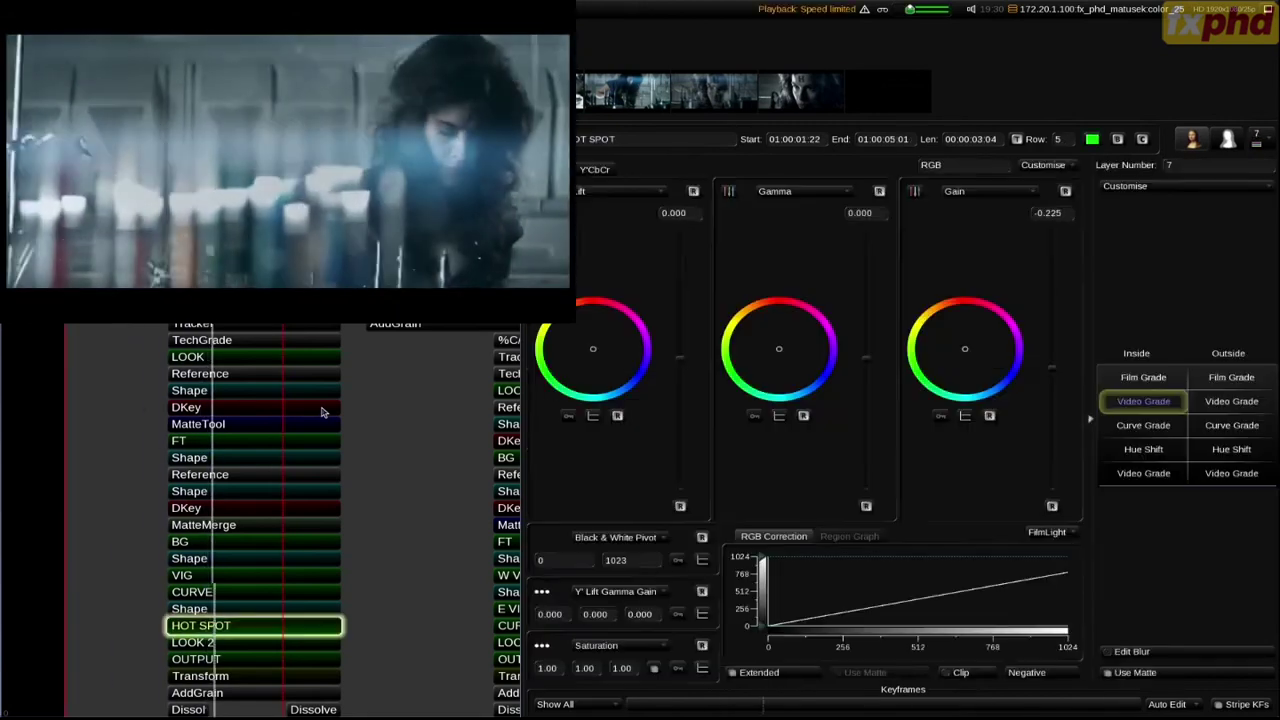
key(space)
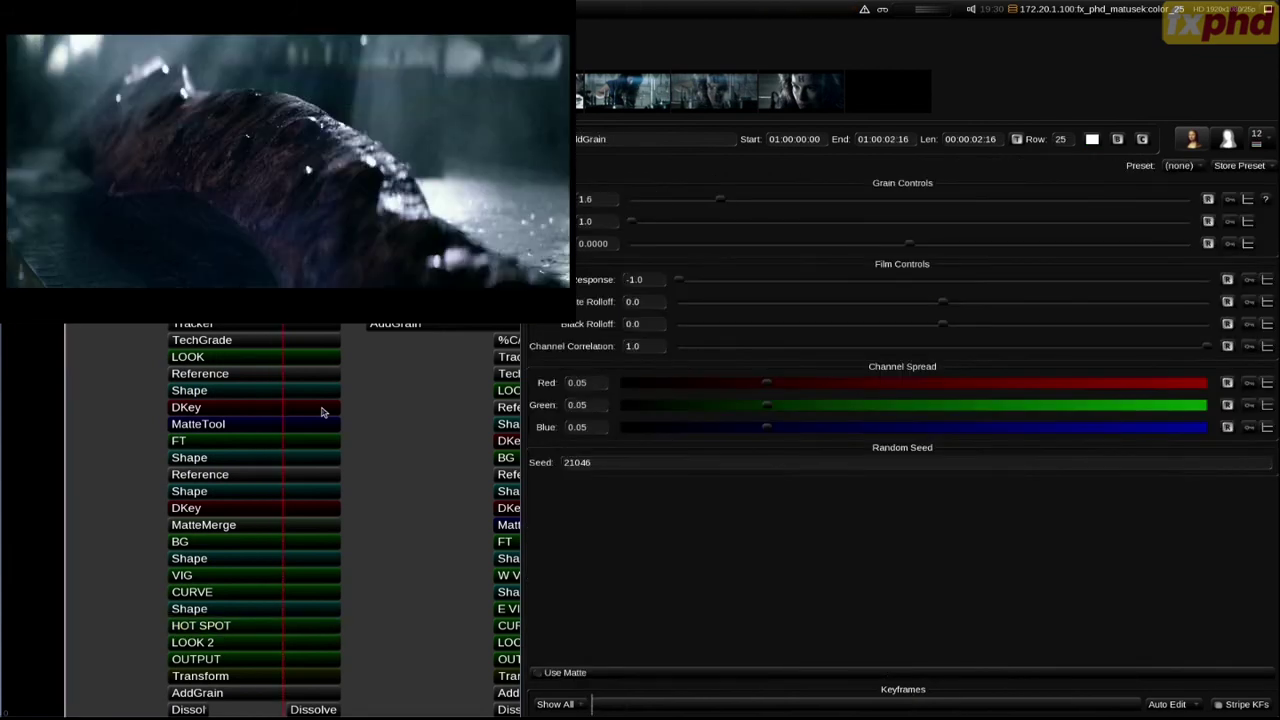
key(space)
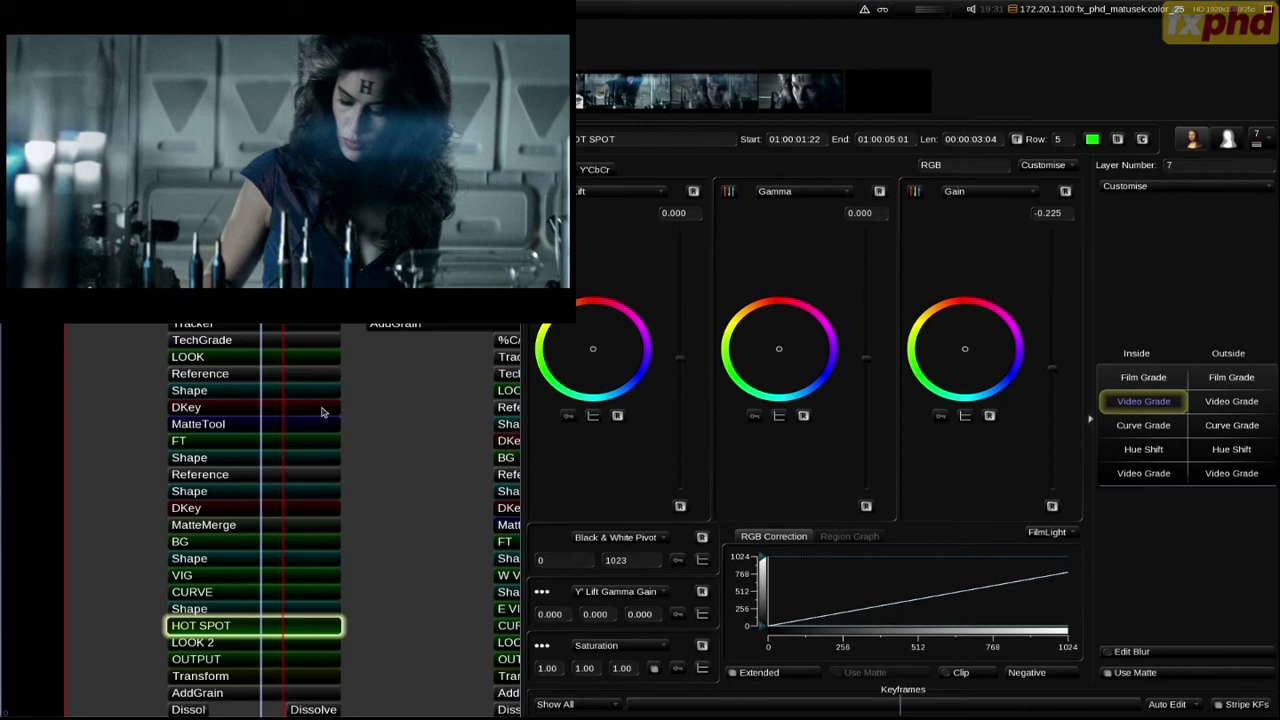
Step: View the lab shot's stack up to the FT layer and toggle that layer off and on to compare
key(Page_Up)
key(Page_Up)
key(Page_Up)
key(Page_Up)
key(Page_Up)
key(Page_Up)
key(Page_Up)
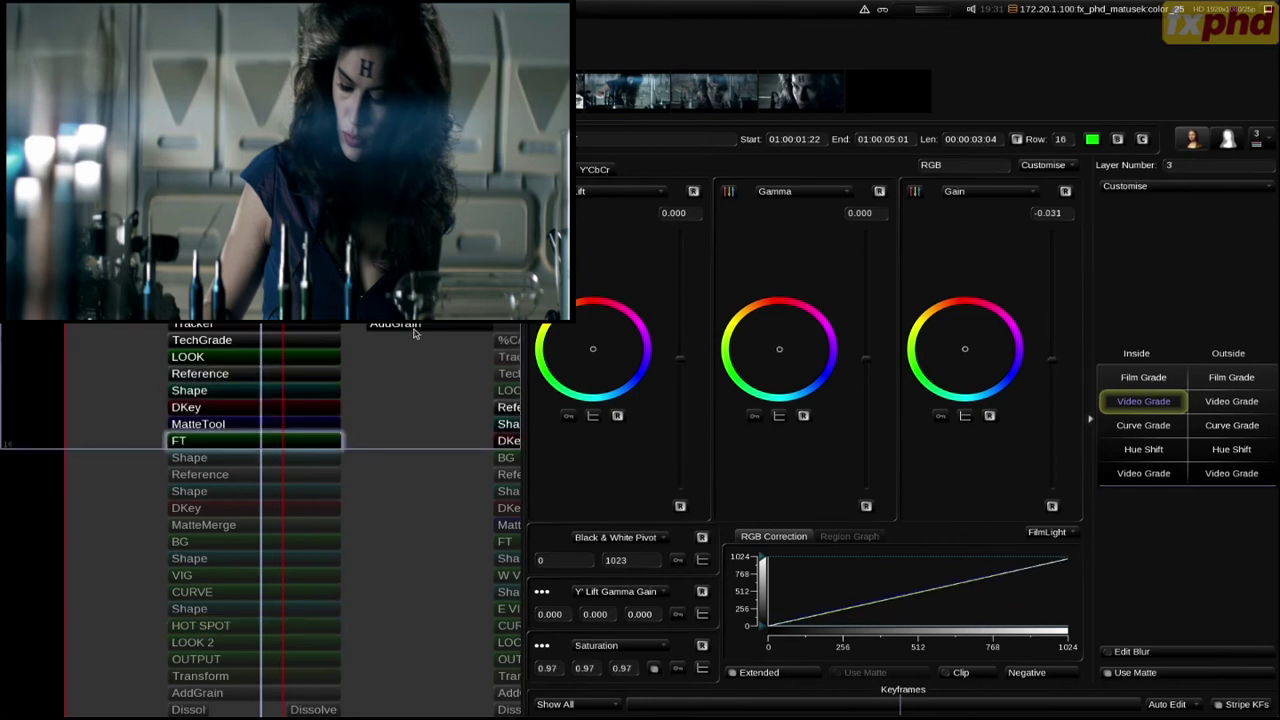
key(d)
key(d)
key(d)
Step: View the lab shot up to the BG layer, display its matte, and select the Shape strip directly below FT
key(Page_Down)
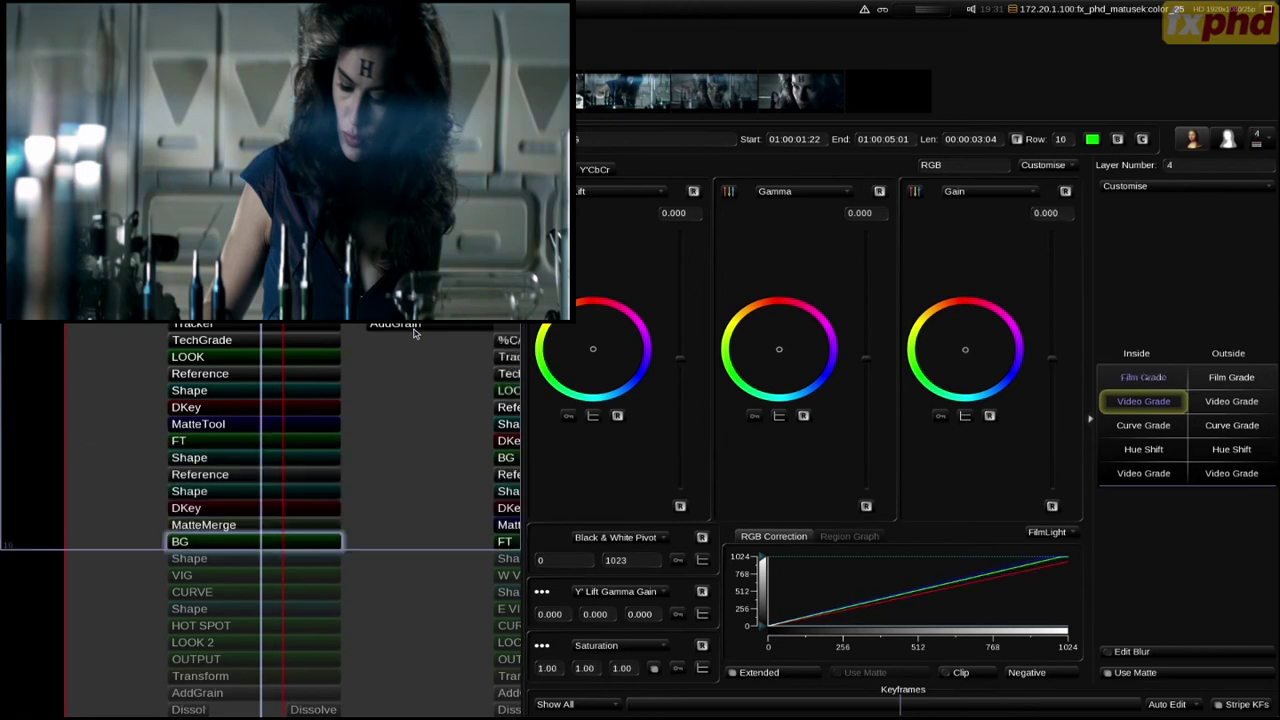
key(m)
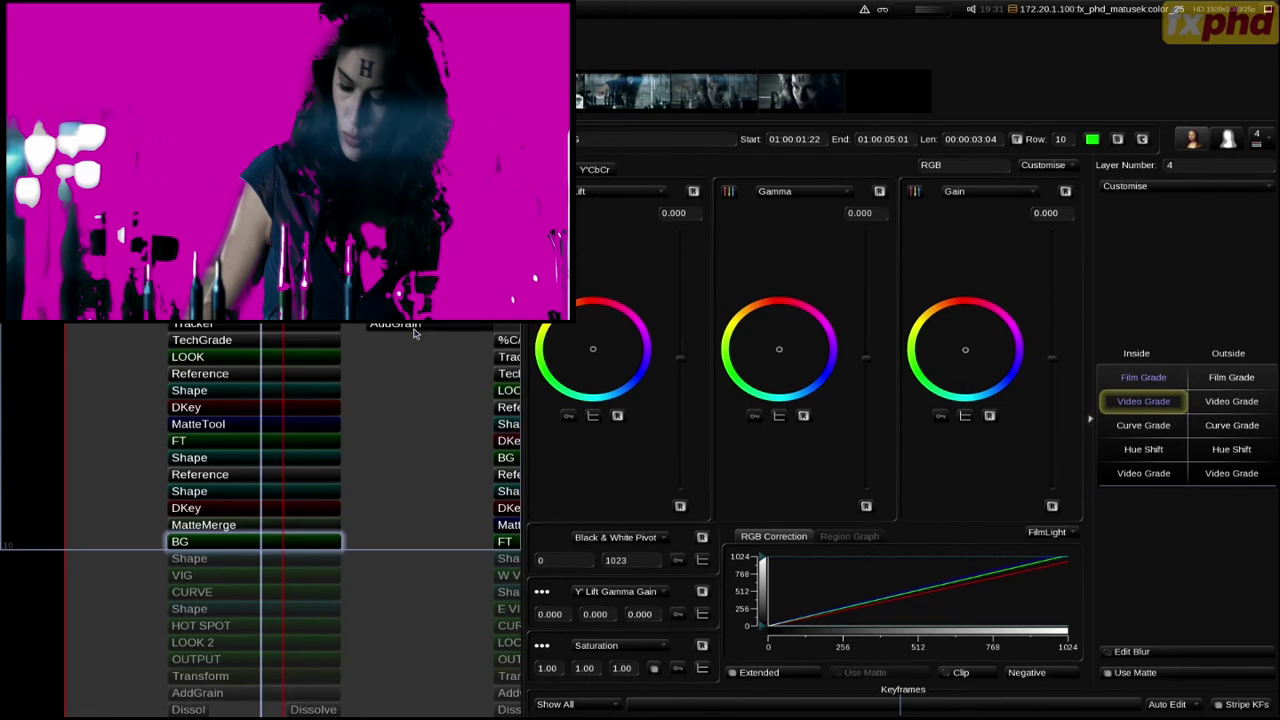
key(Up)
key(Up)
key(Up)
key(Up)
key(Up)
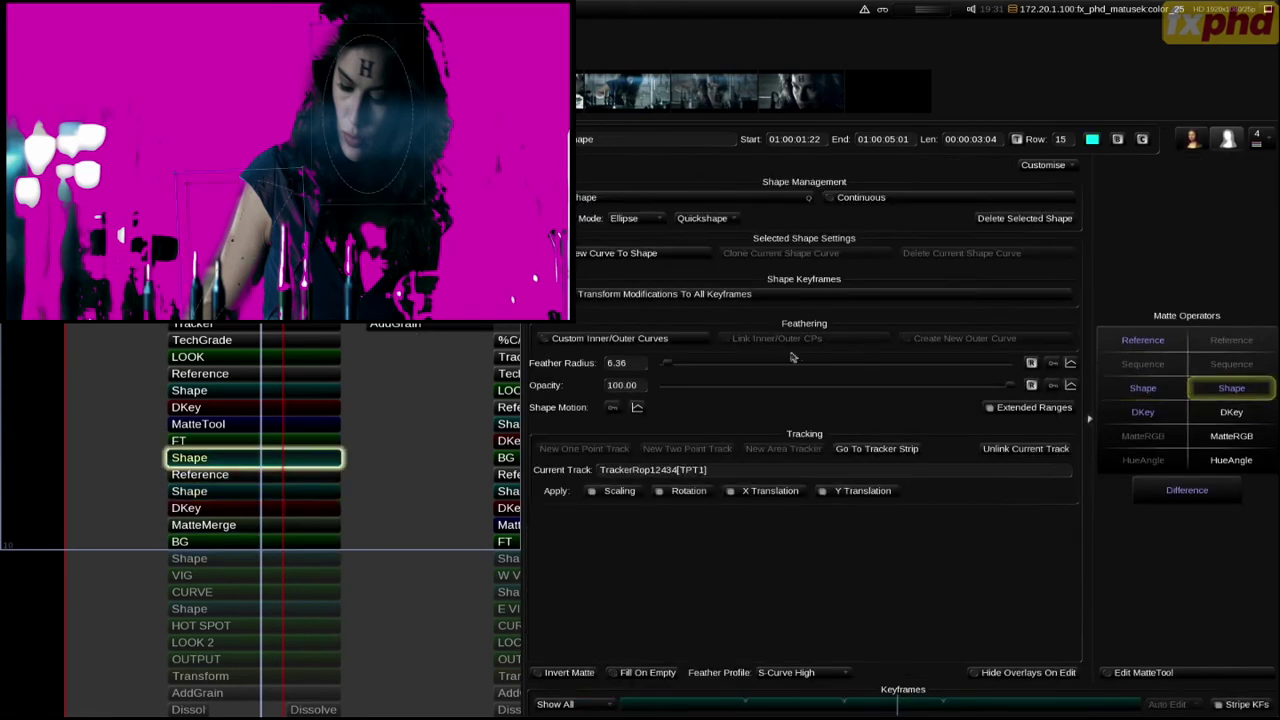
Step: Step forward through the lab shot to examine how the face and arm shapes follow the woman in the background matte
key(Right)
key(Right)
key(Right)
key(Right)
key(Right)
key(Right)
key(Right)
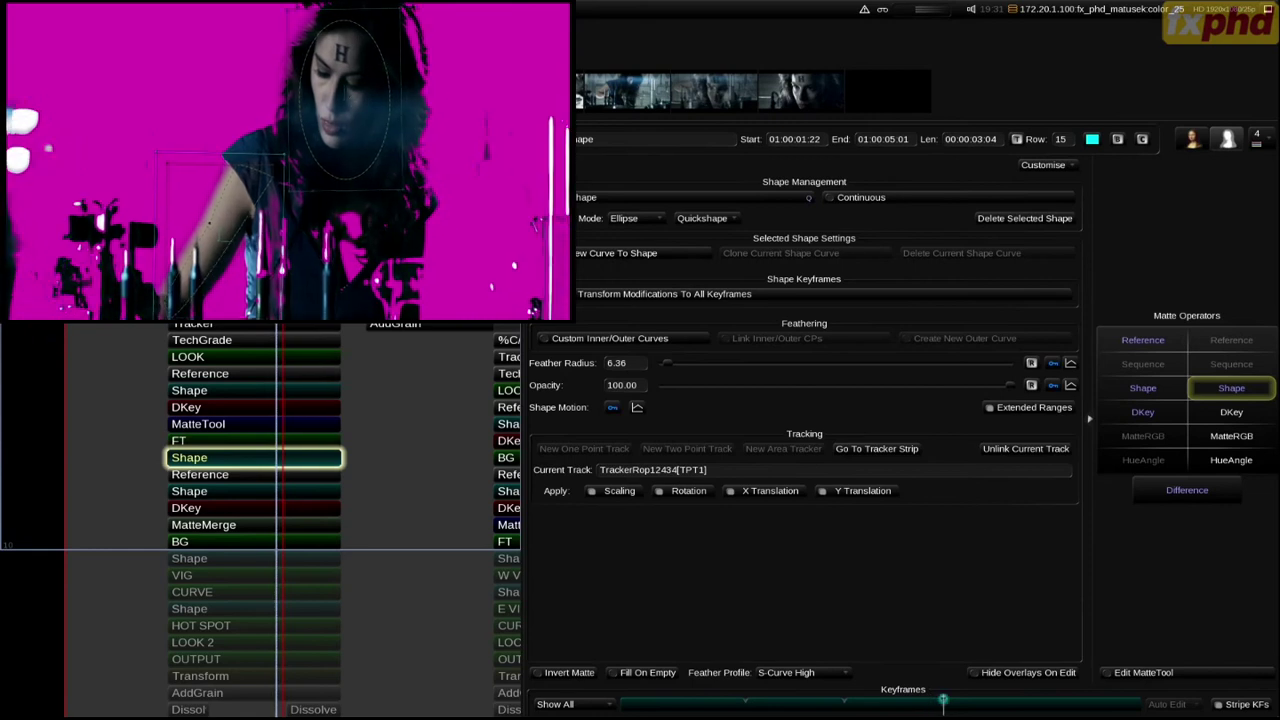
key(Right)
key(Right)
key(Right)
key(Right)
key(Right)
key(Right)
key(Right)
key(Right)
key(Right)
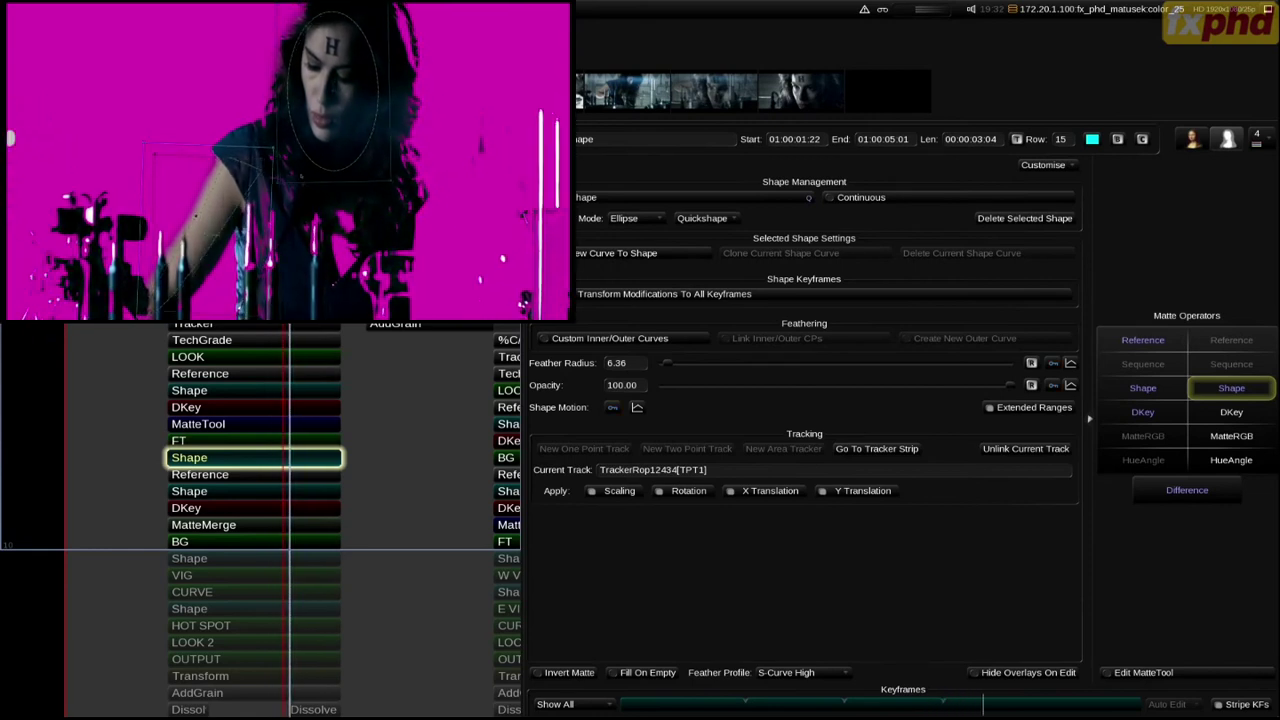
Step: Compare the lab shot's background matte with the plain image by switching the matte display at different frames
key(m)
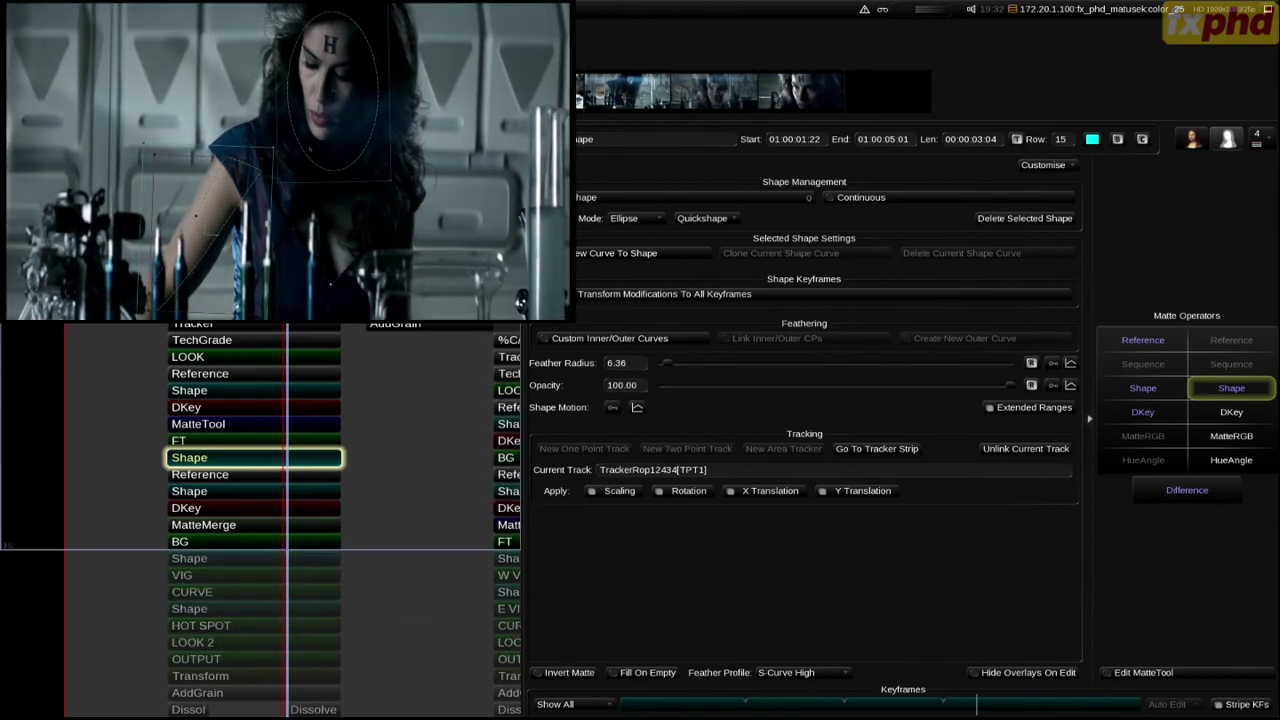
key(h)
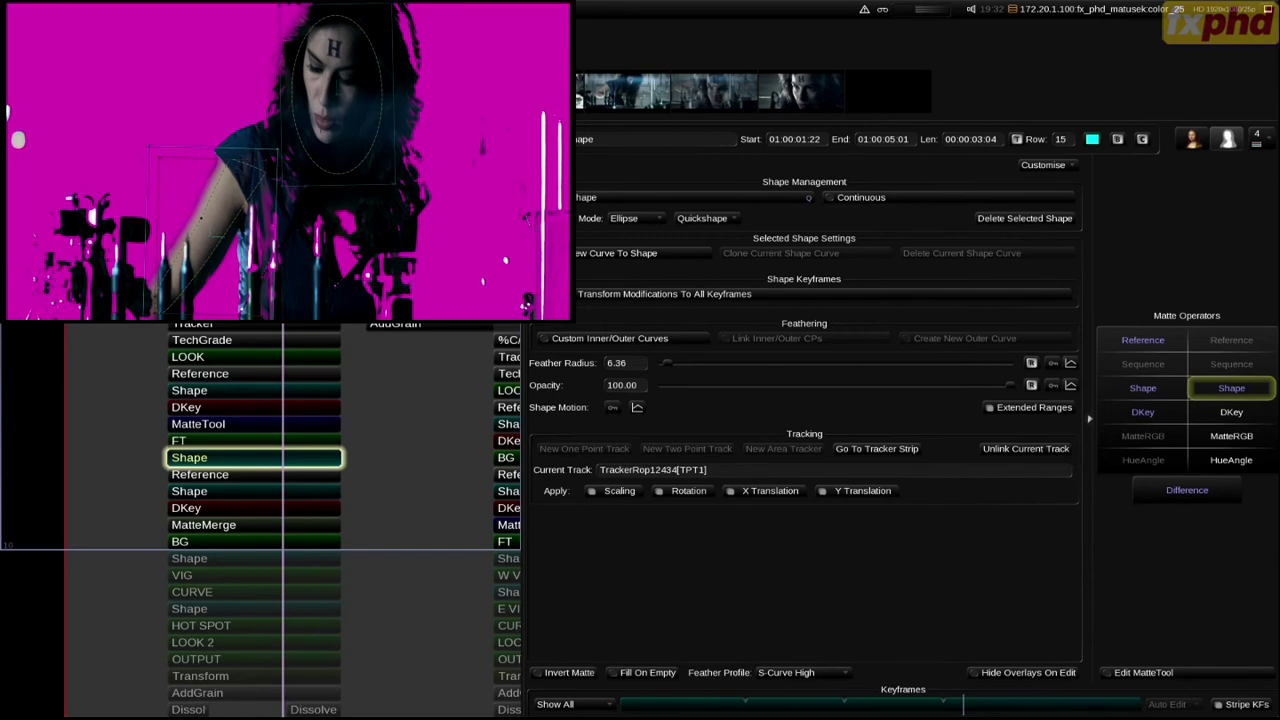
key(m)
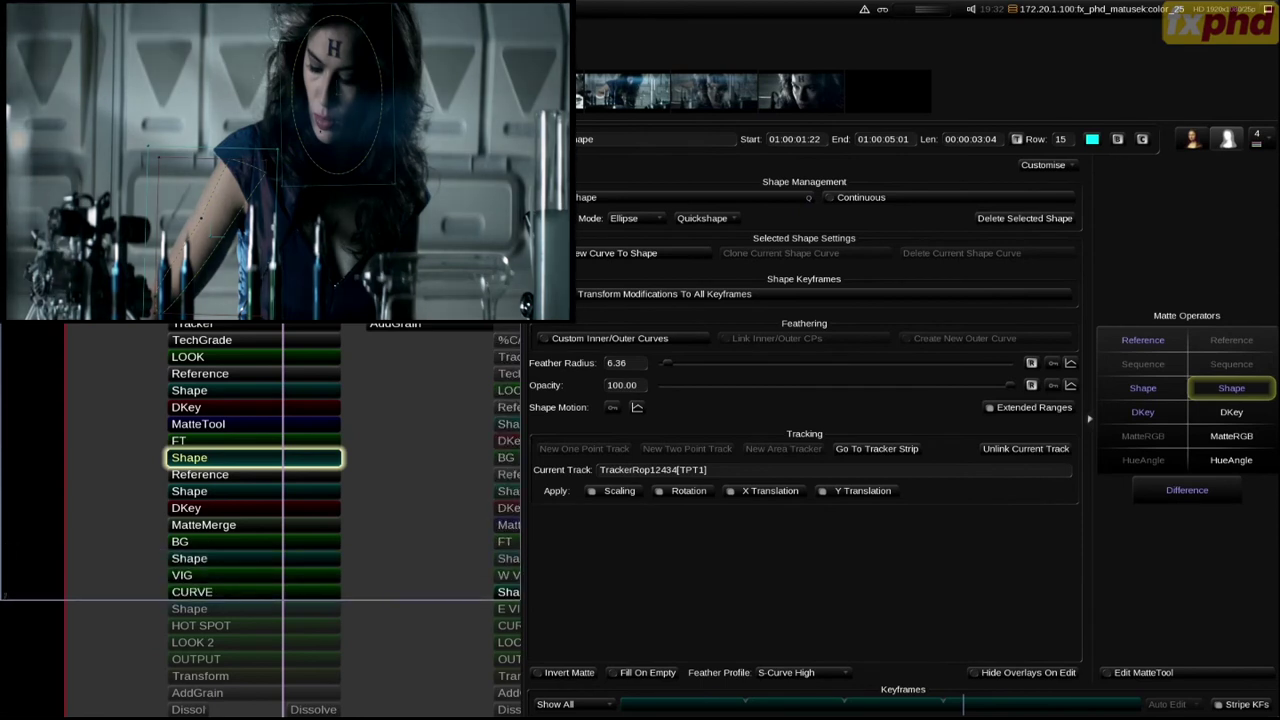
Step: View the lab shot's stack up to the CURVE layer, comparing it with the Shape and HOT SPOT layers directly below it
click(429, 469)
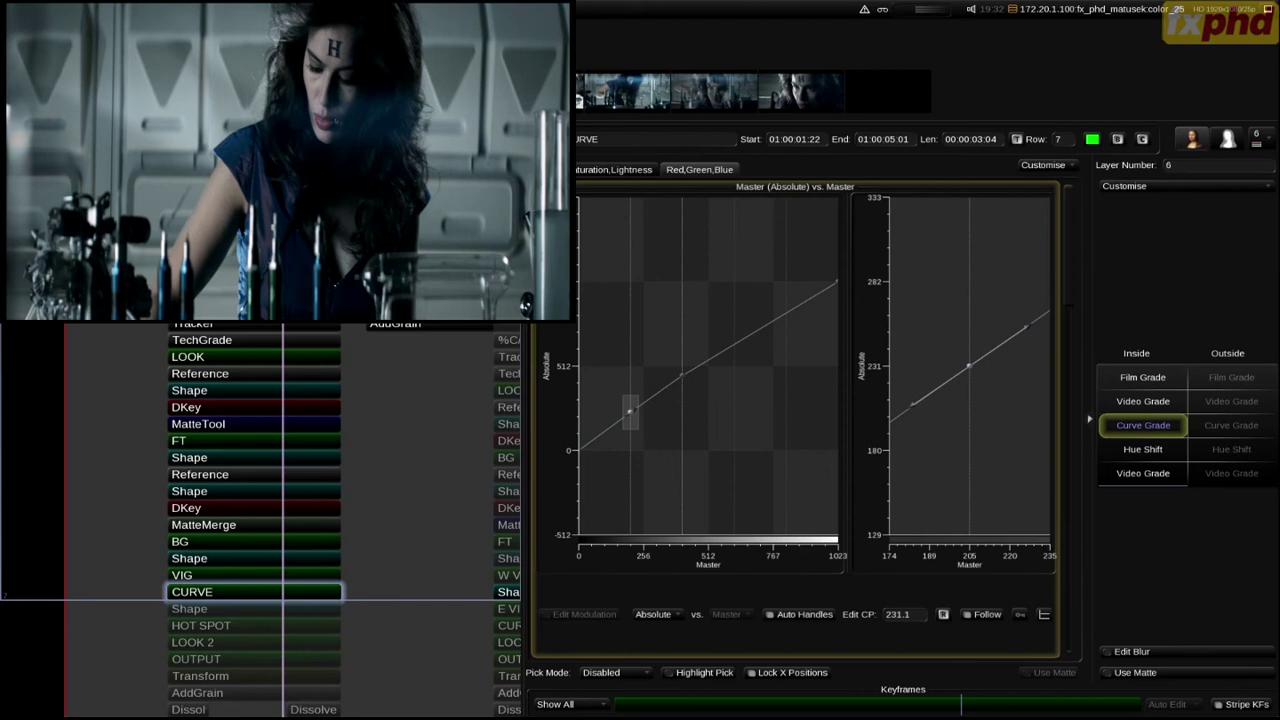
click(254, 625)
click(254, 591)
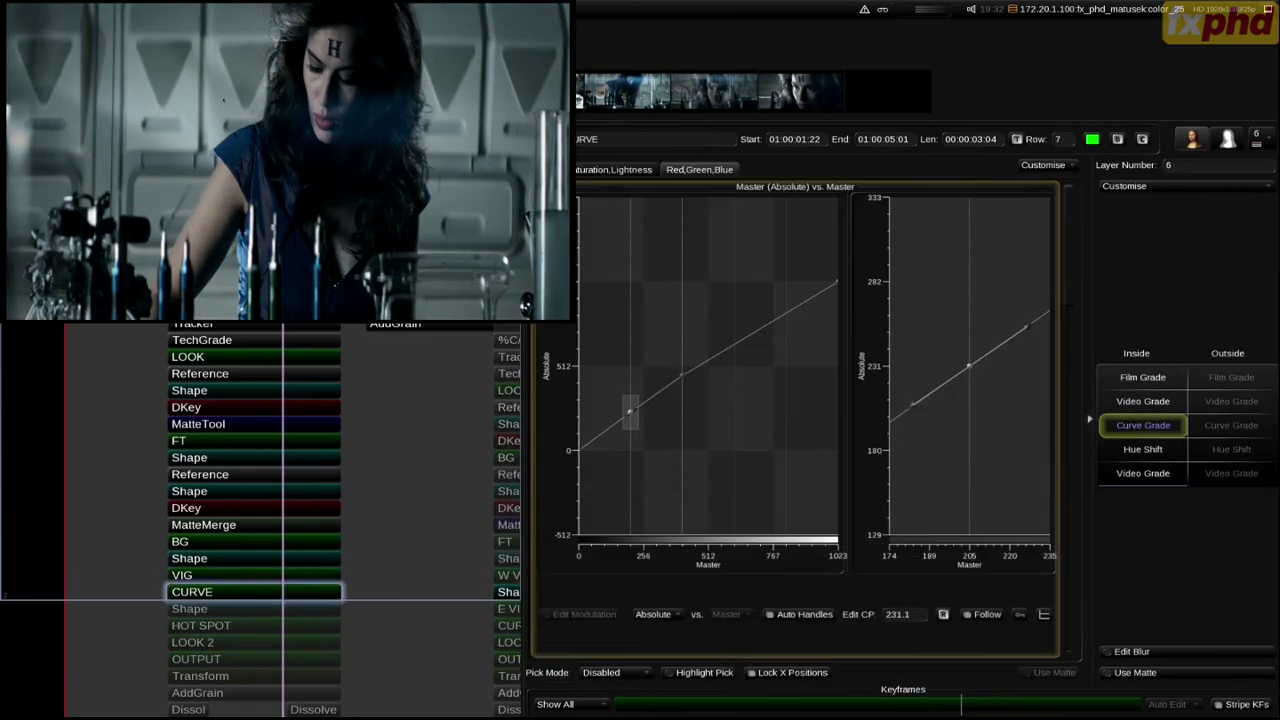
Step: View the lab shot up to HOT SPOT, play it with that layer's shape selected, and toggle the layer off and on
key(Page_Down)
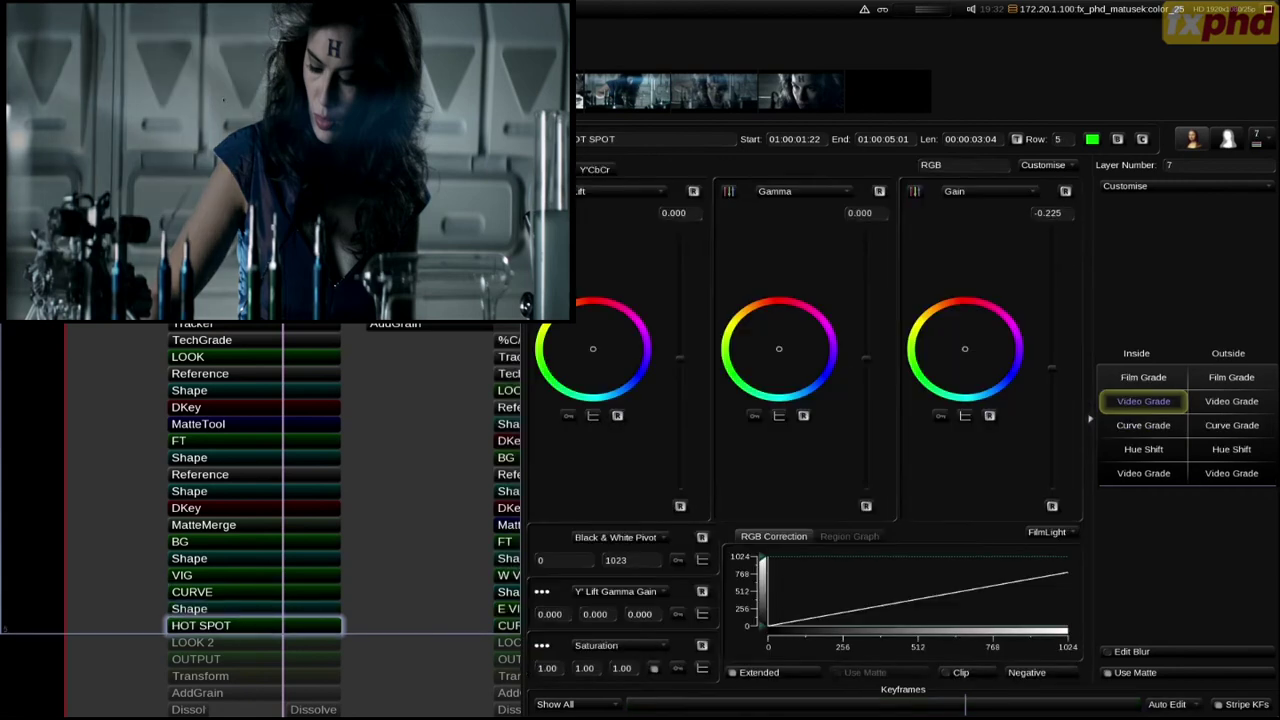
key(Up)
key(space)
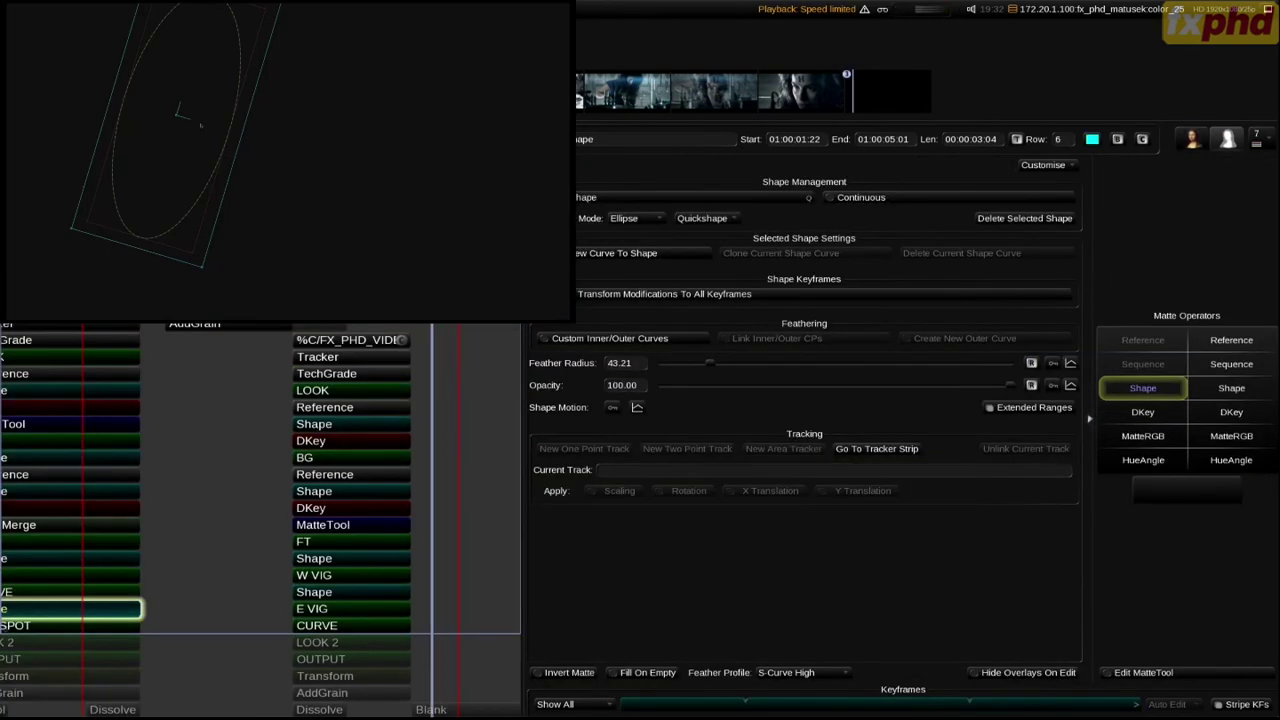
key(space)
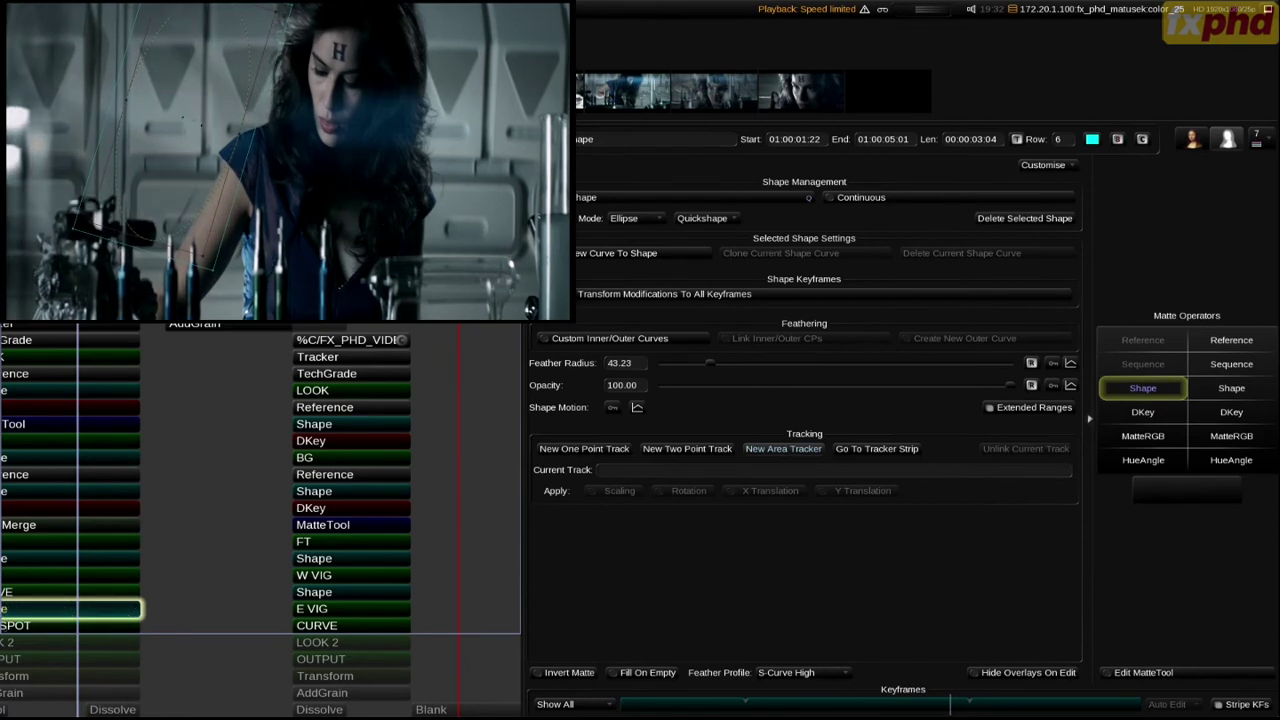
click(70, 625)
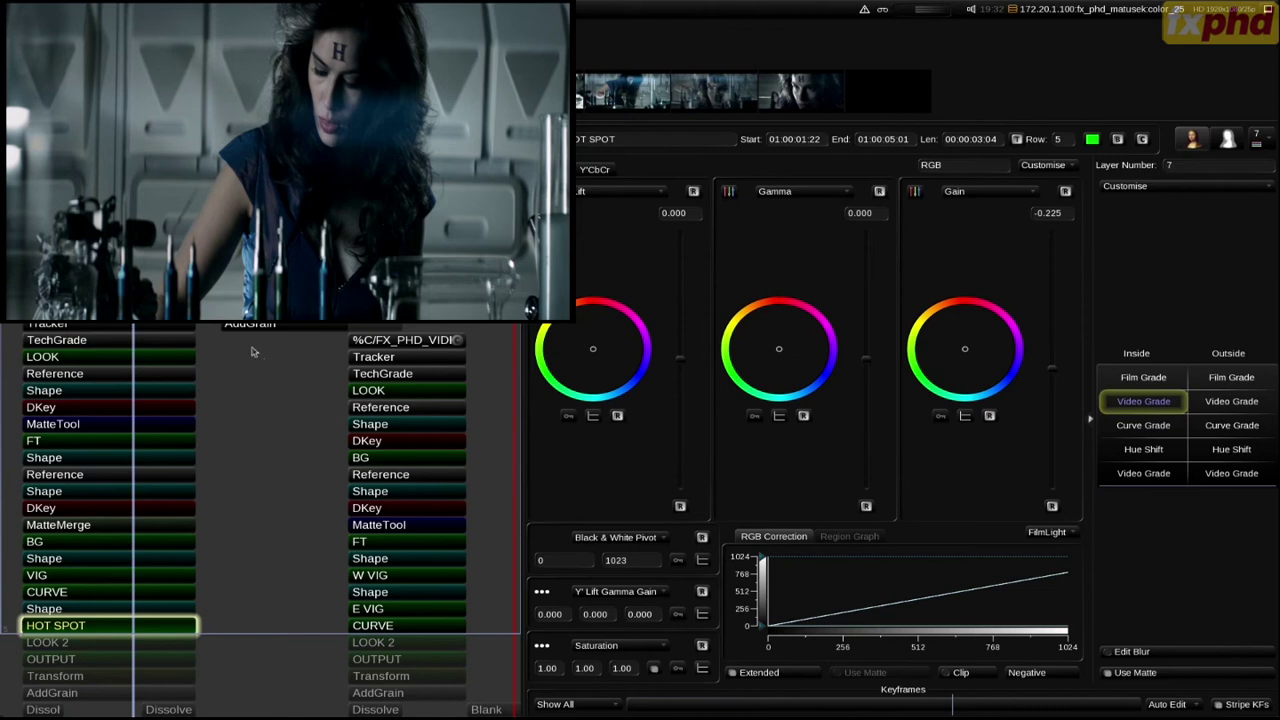
key(d)
key(d)
Step: Step the lab shot's view down through the LOOK 2, OUTPUT, Transform and AddGrain strips to see each contribution
key(Down)
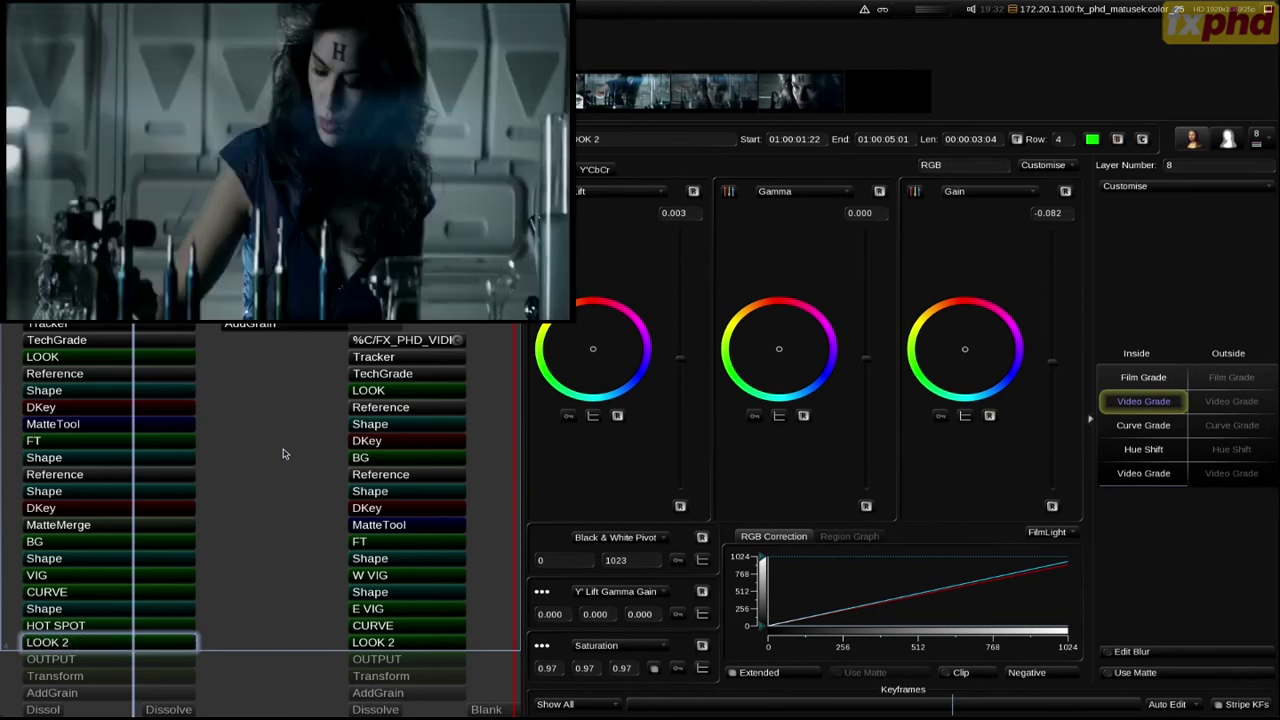
key(Down)
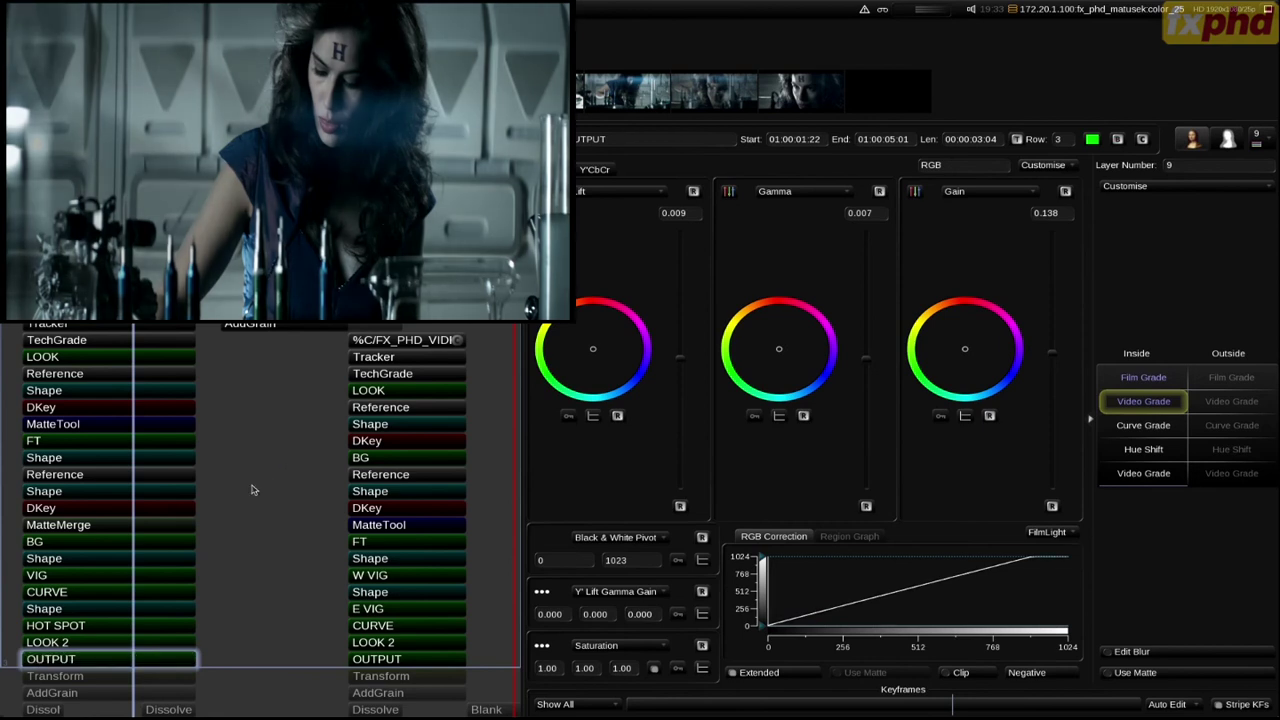
key(Down)
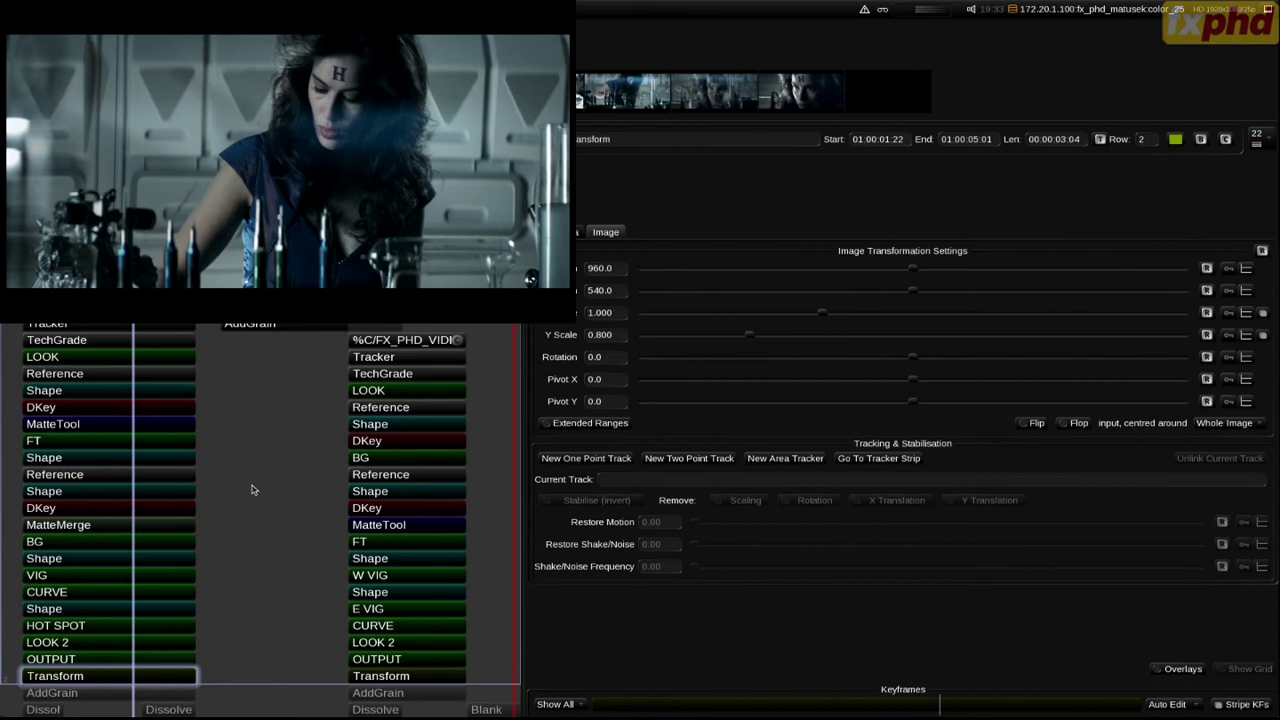
key(Down)
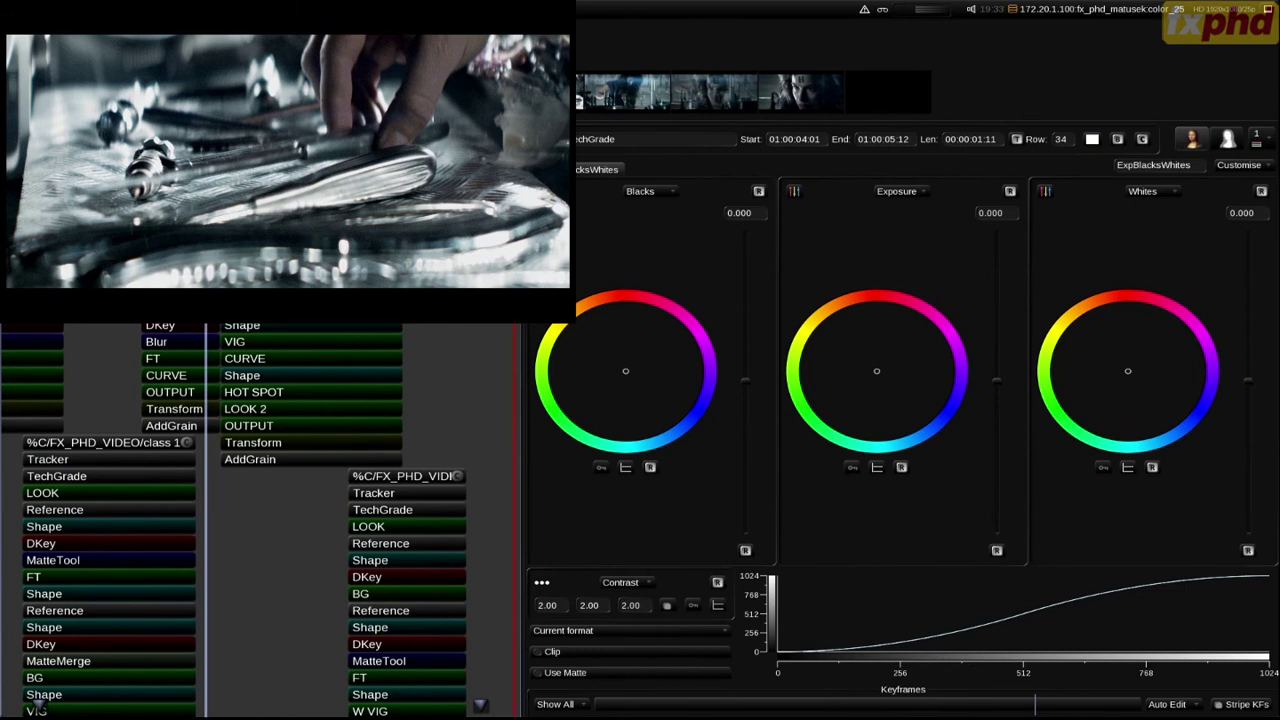
Step: Try the grade from scratchpad slot 3 on the hand-and-instruments close-up, compare it by undoing and redoing, and undo it
key(3)
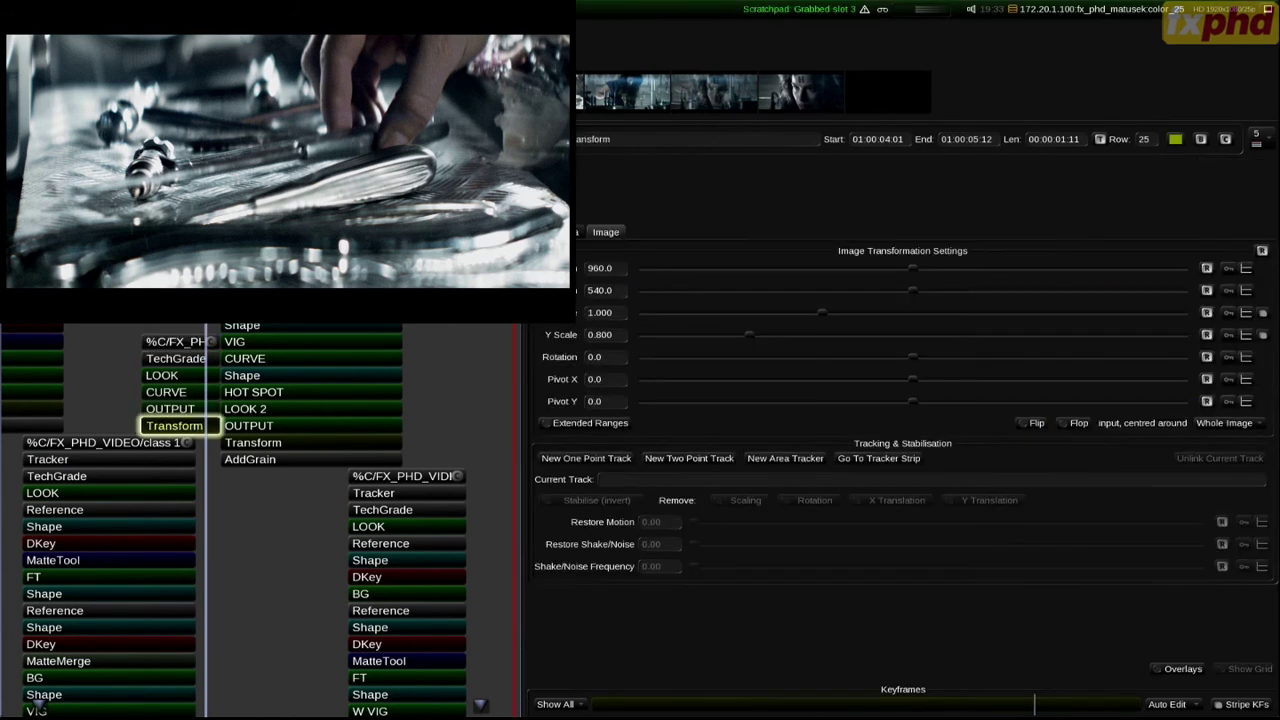
key(ctrl+z)
key(ctrl+y)
key(ctrl+z)
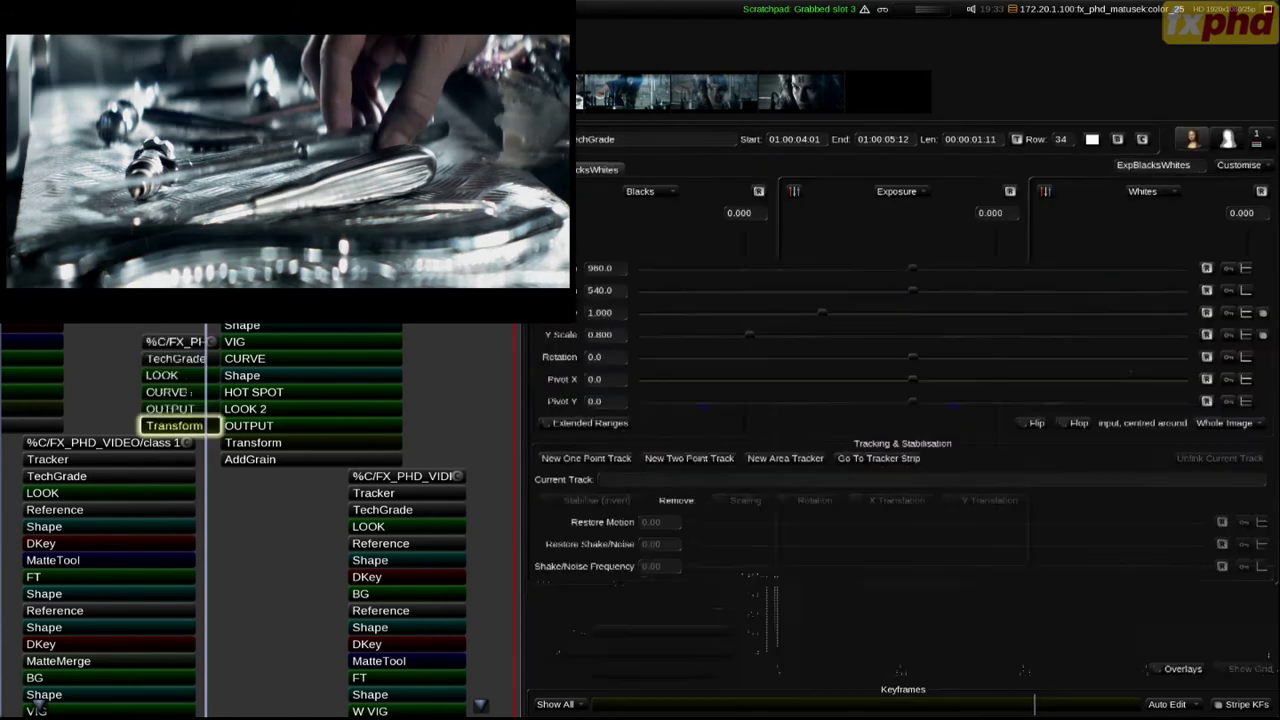
Step: Select the FT layer of the hand-and-instruments shot and display its matte
click(180, 347)
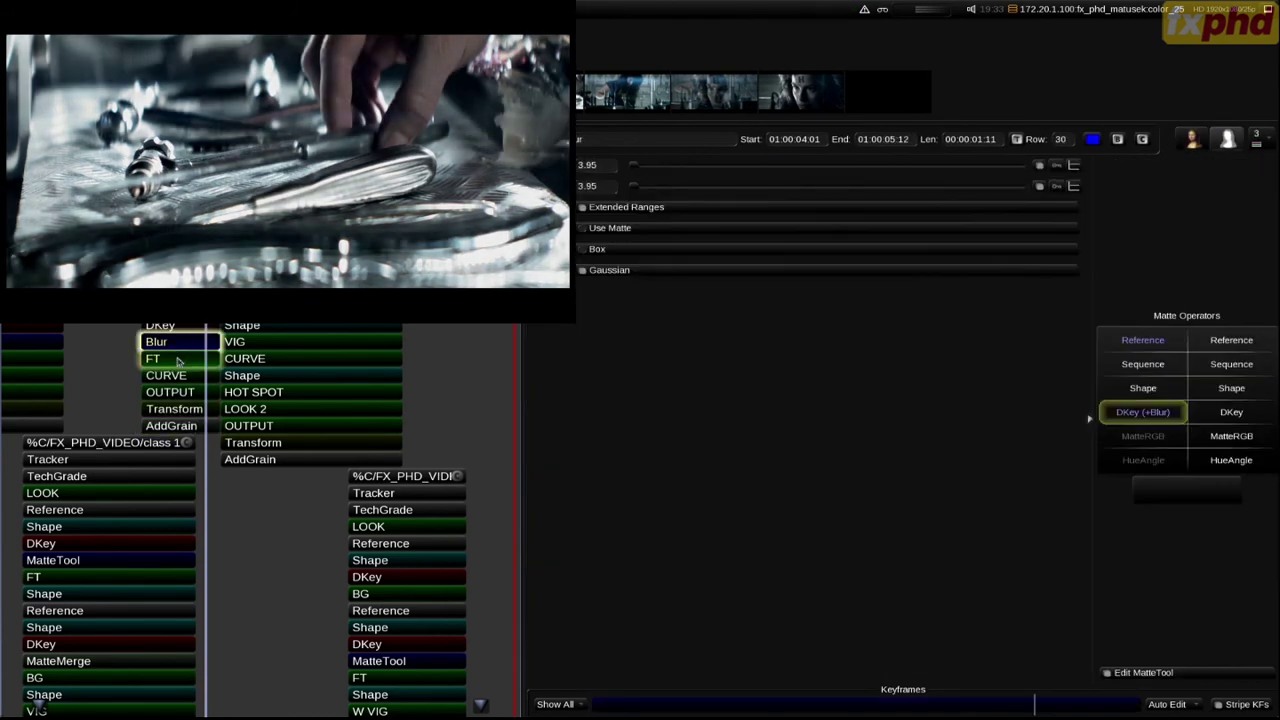
click(177, 360)
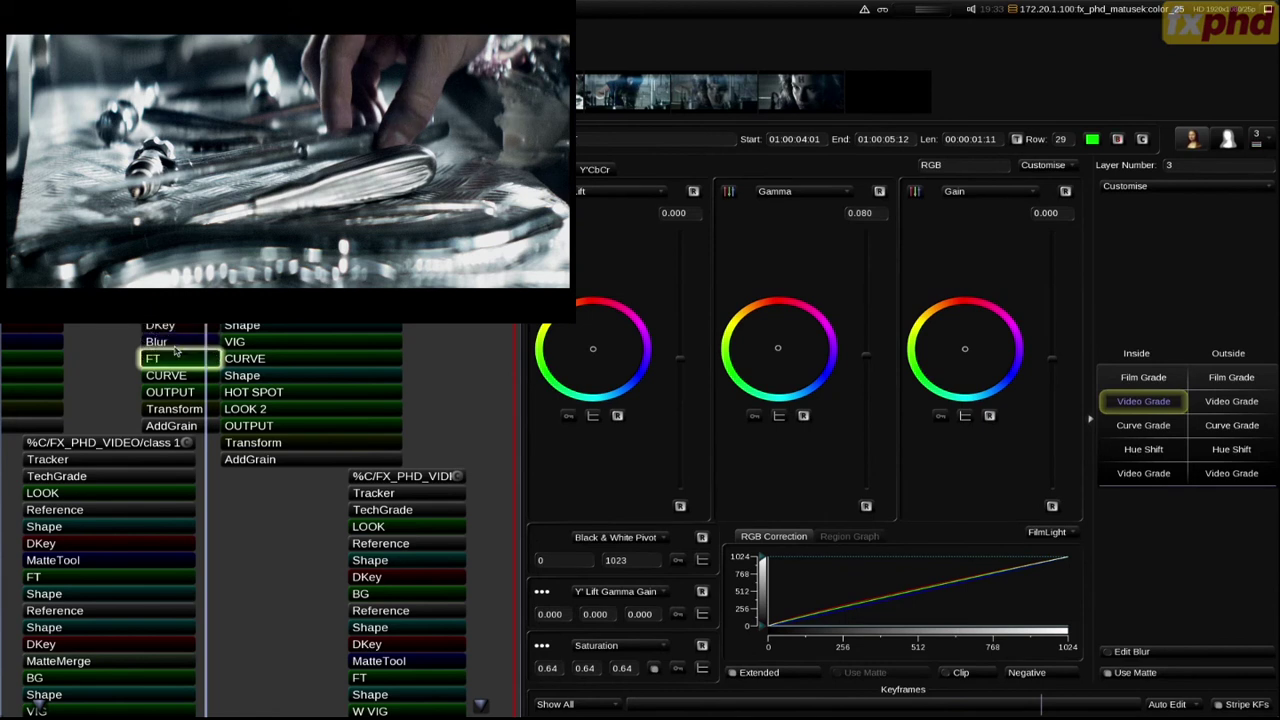
key(m)
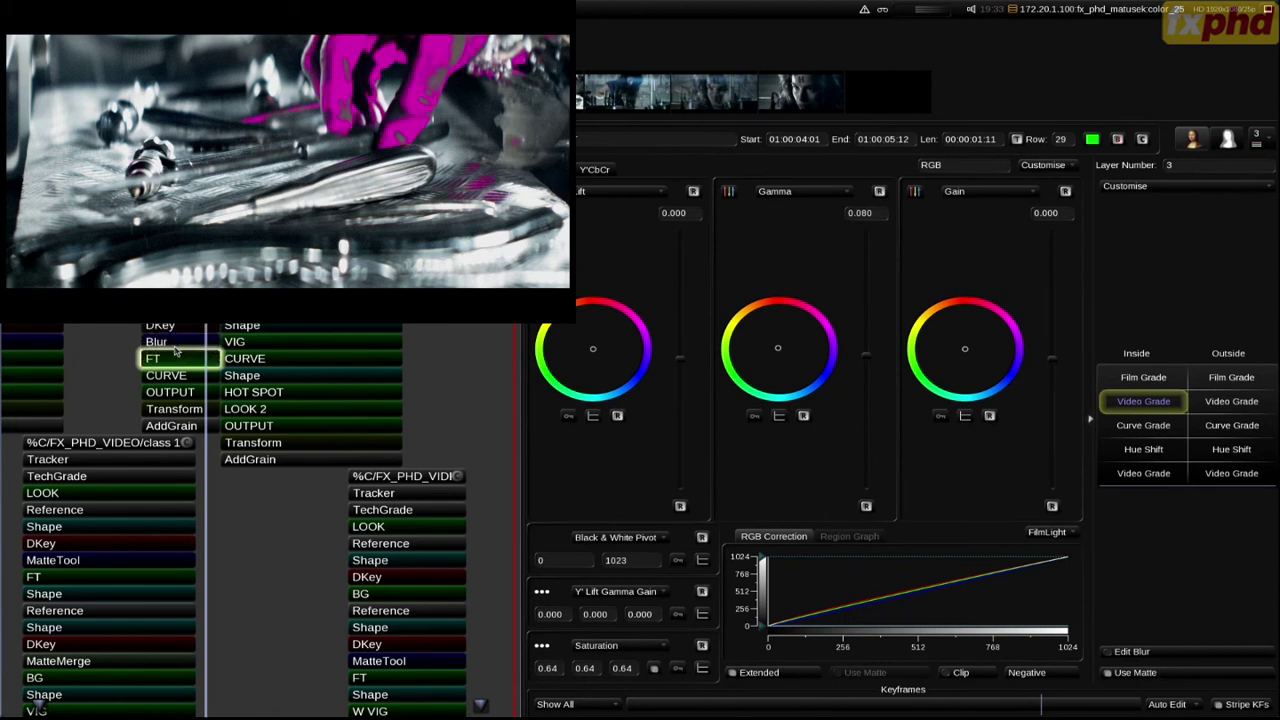
Step: Extend the FT layer's DKey with more skin samples from the hand, check the matte against the image, and hide the matte
key(Up)
key(Up)
click(429, 99)
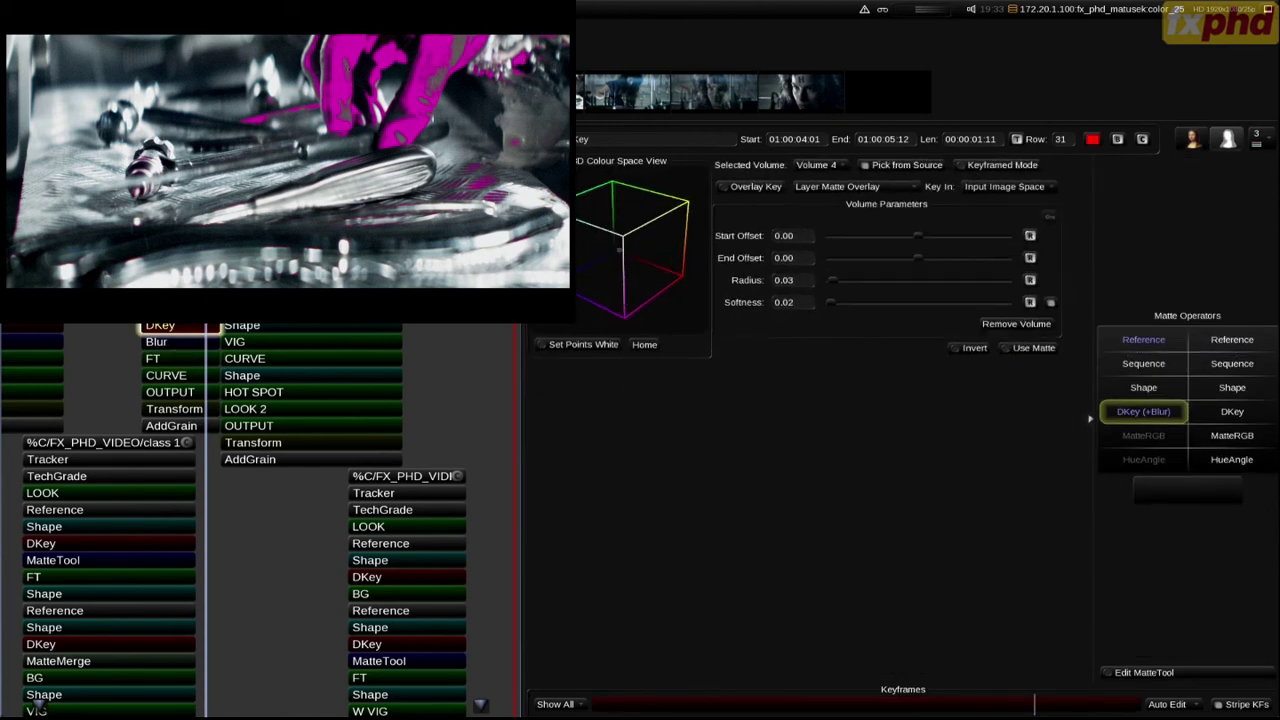
click(399, 136)
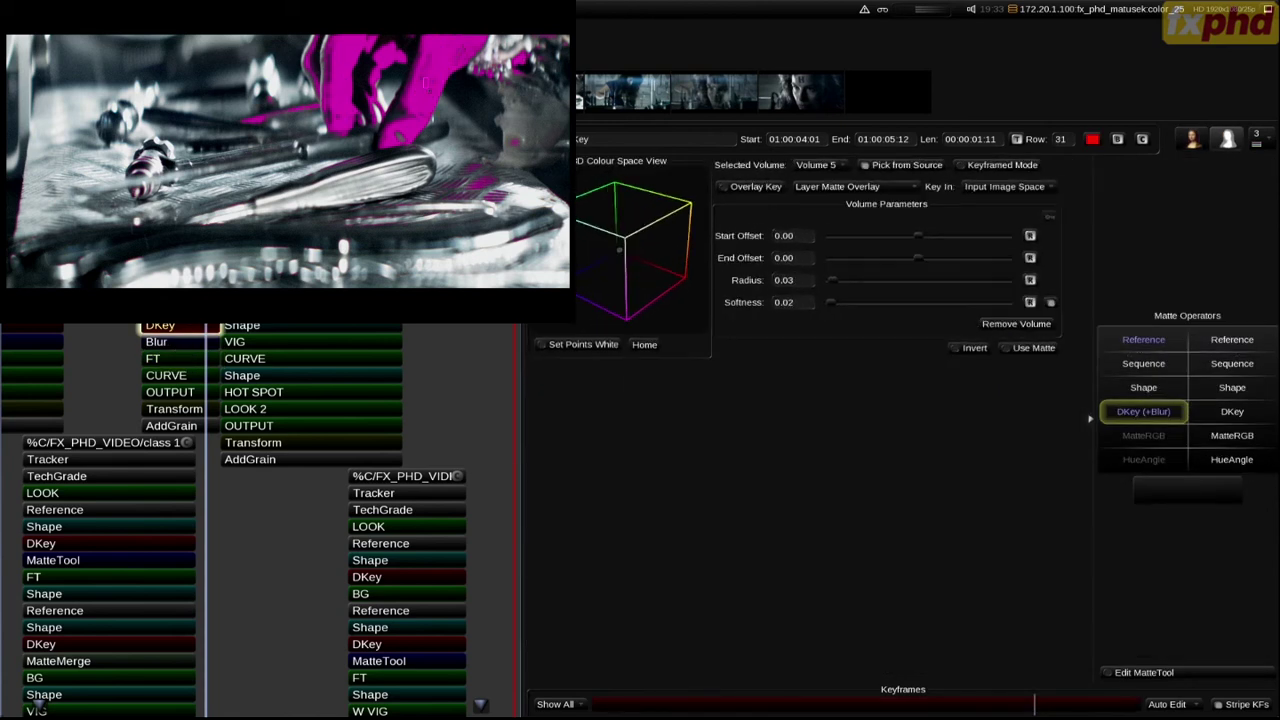
key(m)
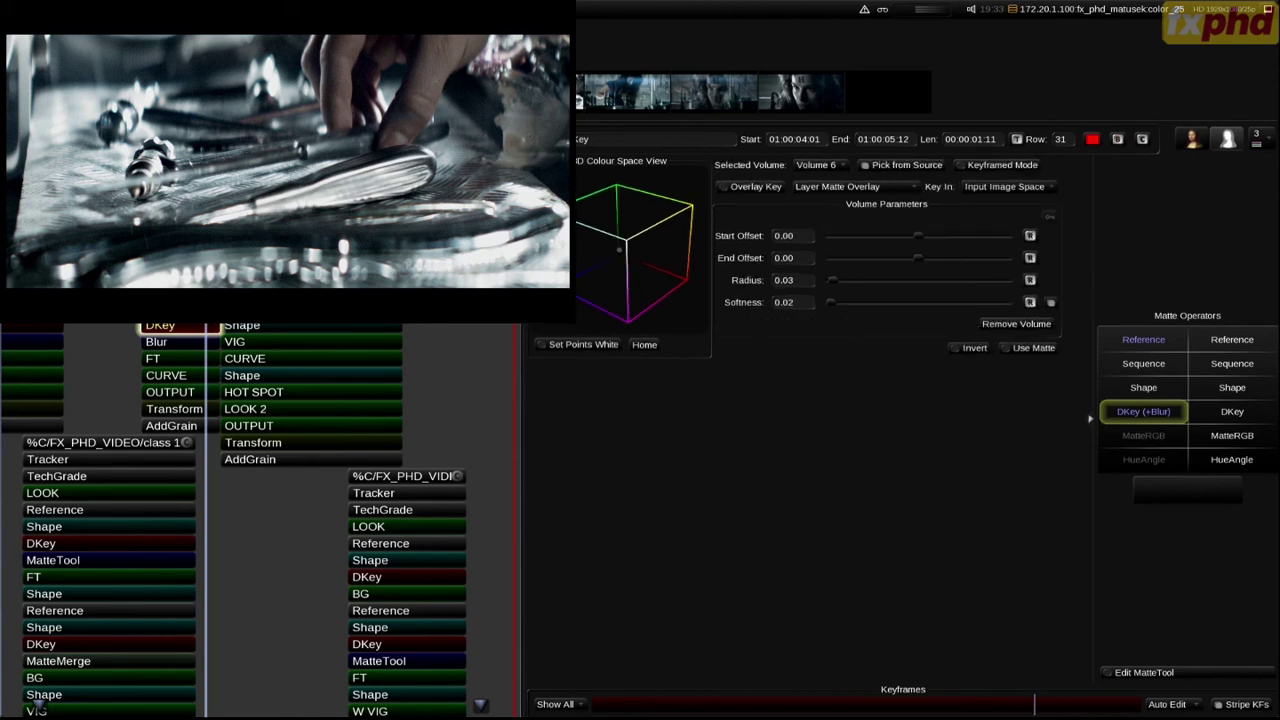
key(m)
key(m)
key(m)
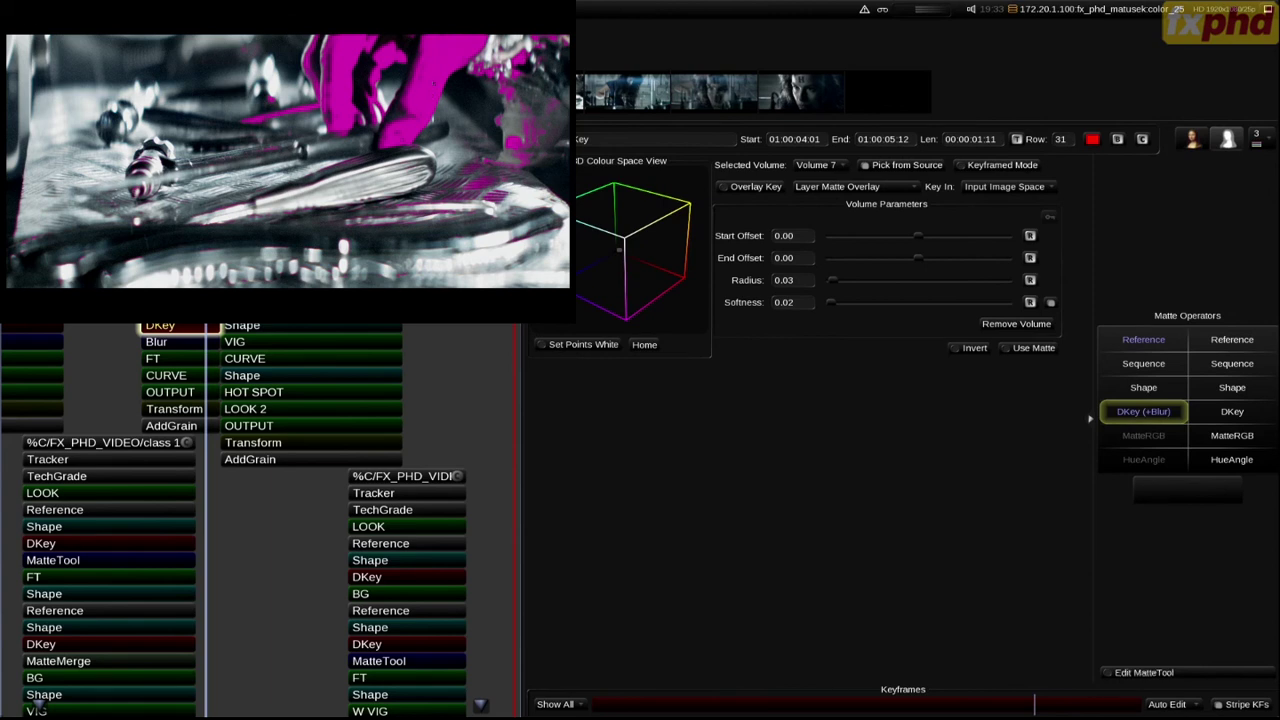
key(Down)
key(m)
key(Down)
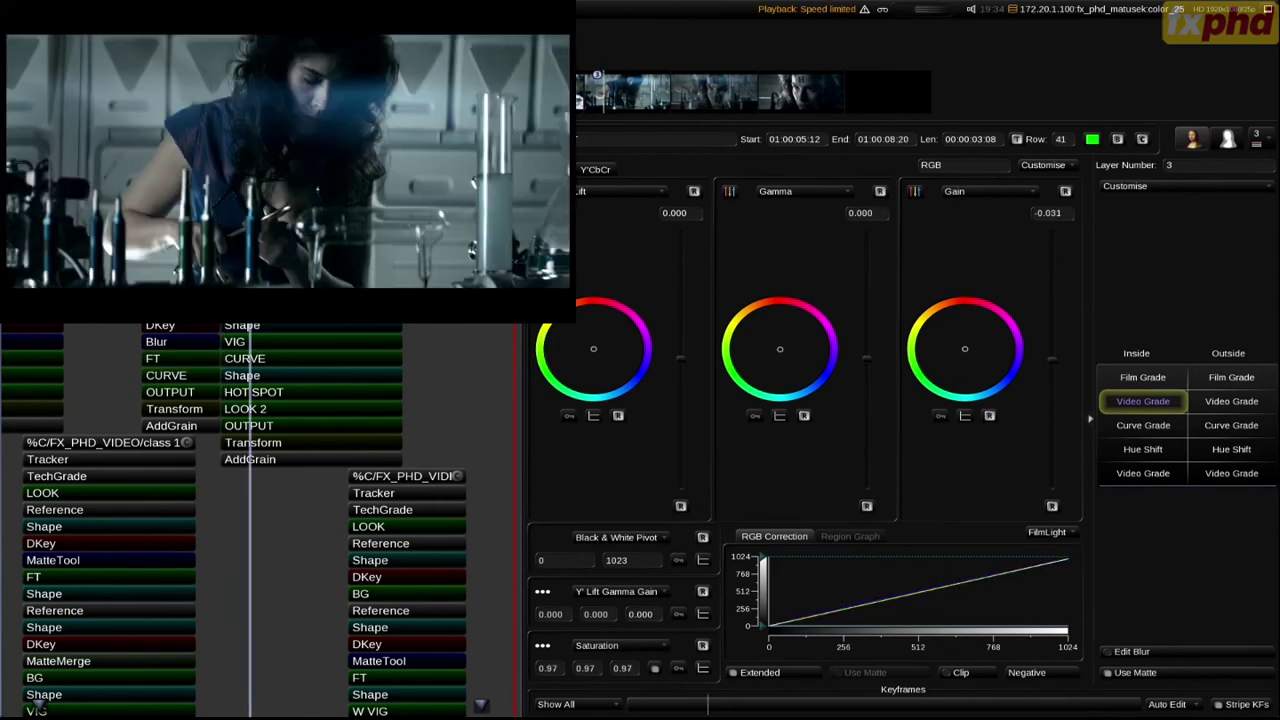
Step: Play the sequence from the lab shot through to the final face close-up and stop there
key(End)
key(space)
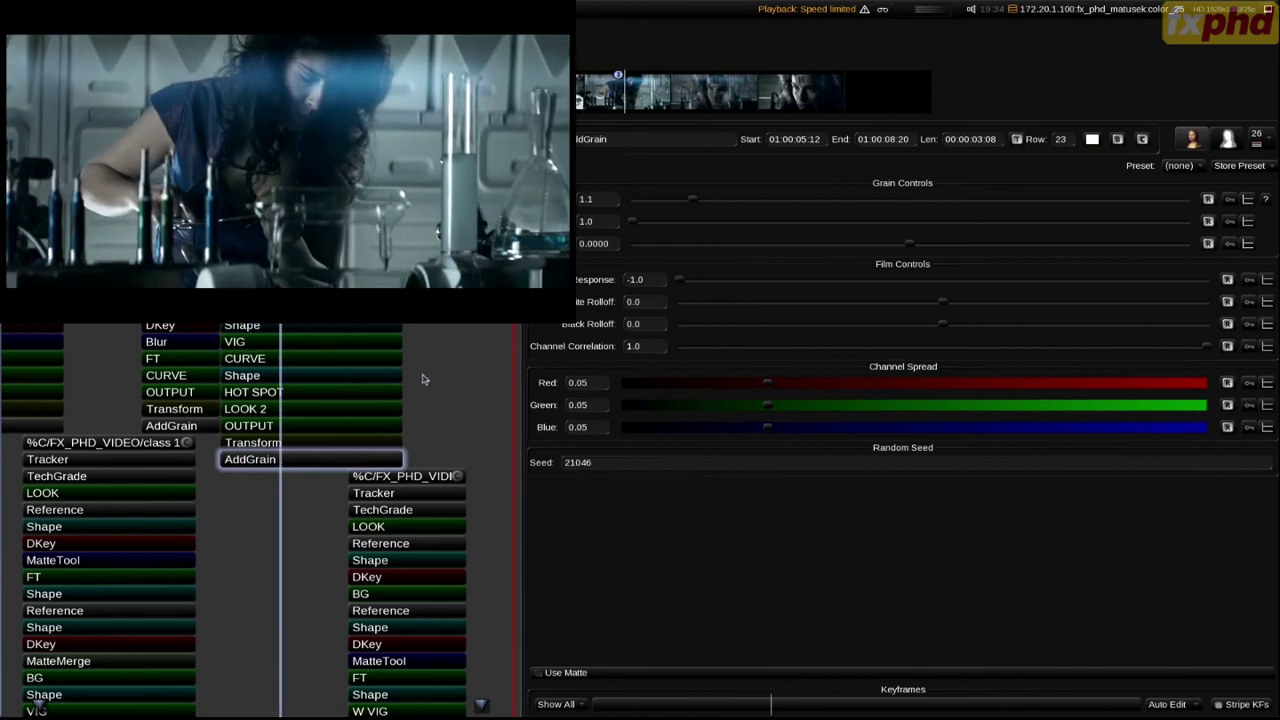
key(space)
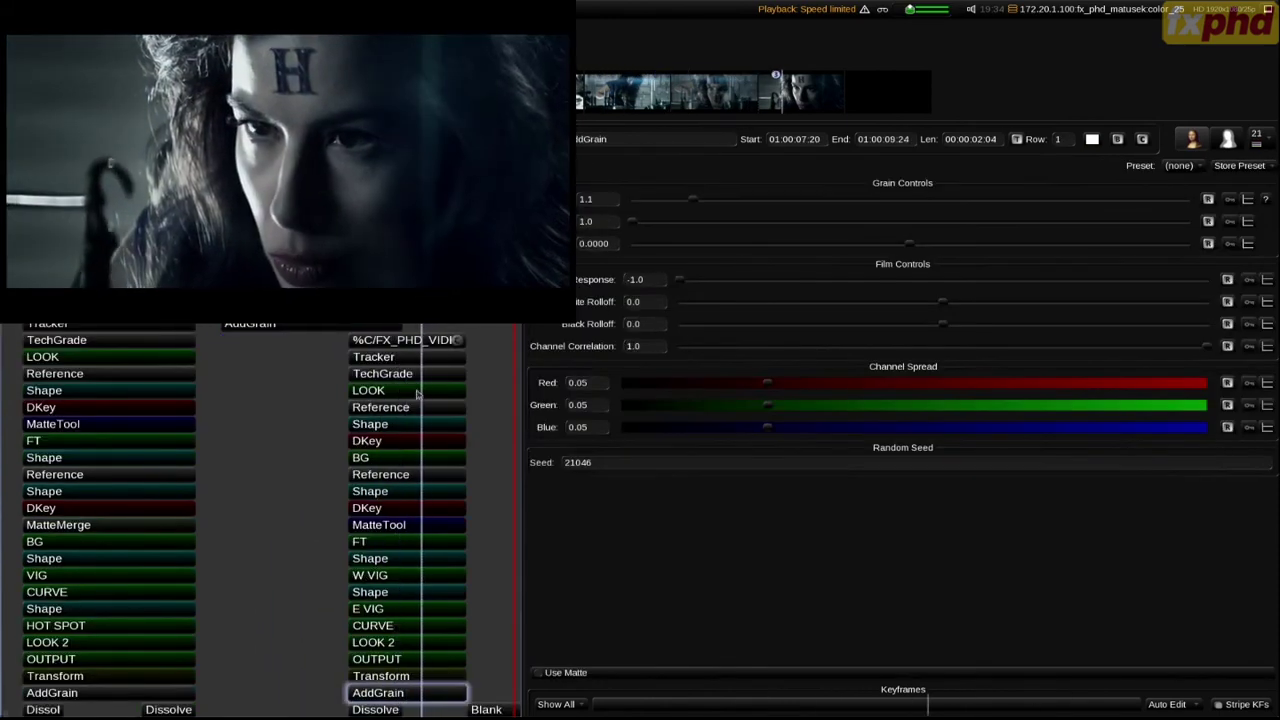
key(space)
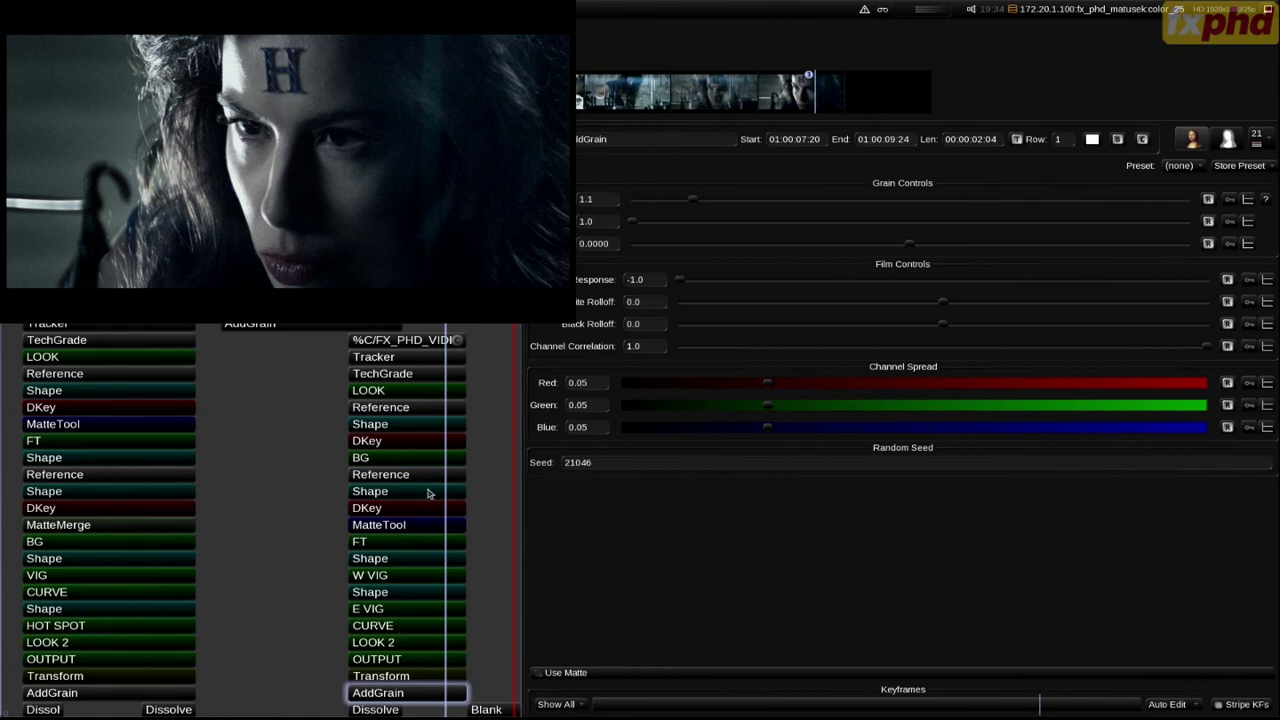
Step: Roll the face close-up's stack back to the Tracker strip and examine the image with TechGrade and LOOK
key(Up)
key(Up)
key(Up)
key(Up)
key(Up)
key(Up)
key(Up)
key(Up)
key(Up)
key(Up)
key(Up)
key(Up)
key(Up)
key(Up)
key(Up)
key(Up)
key(Up)
key(Up)
key(Up)
key(Up)
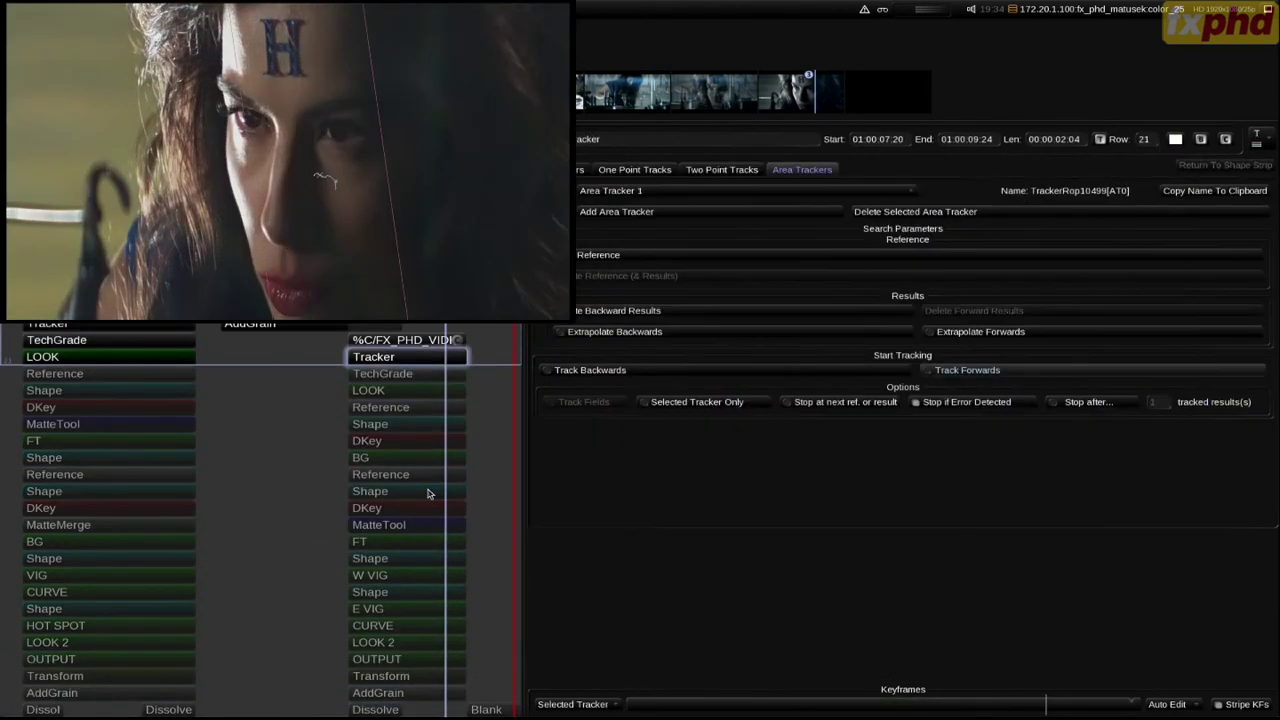
key(Up)
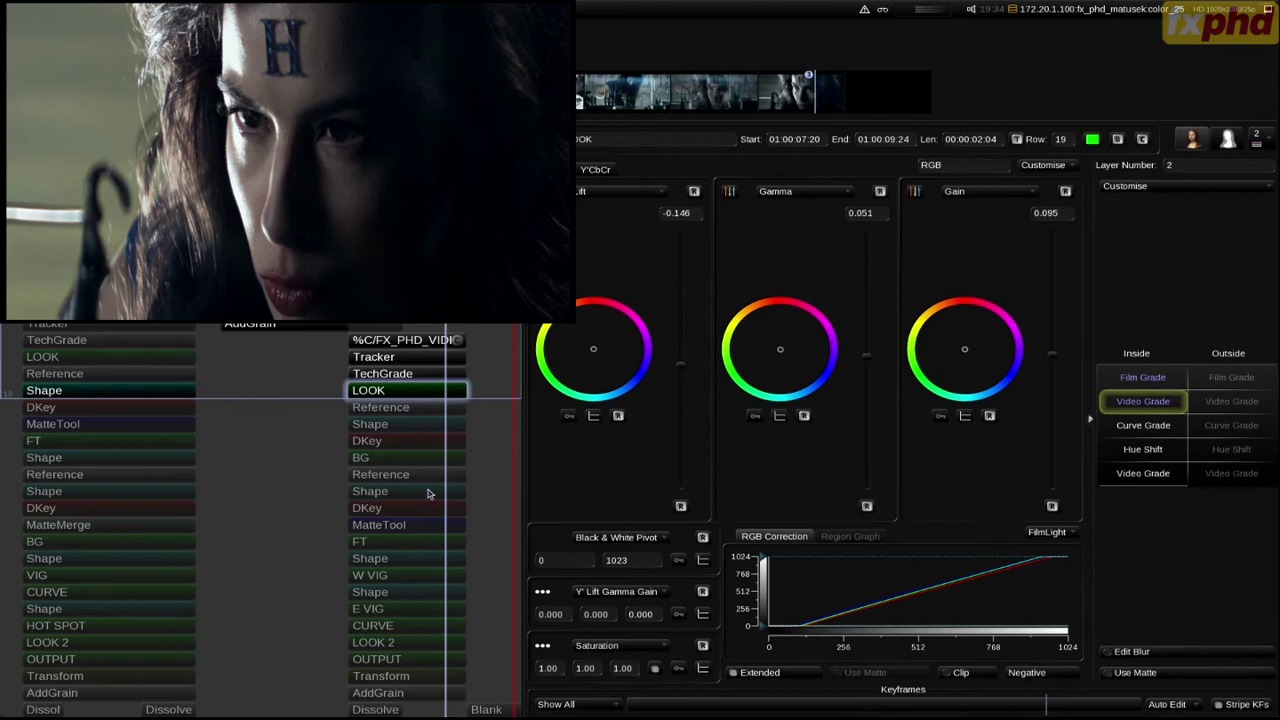
key(Up)
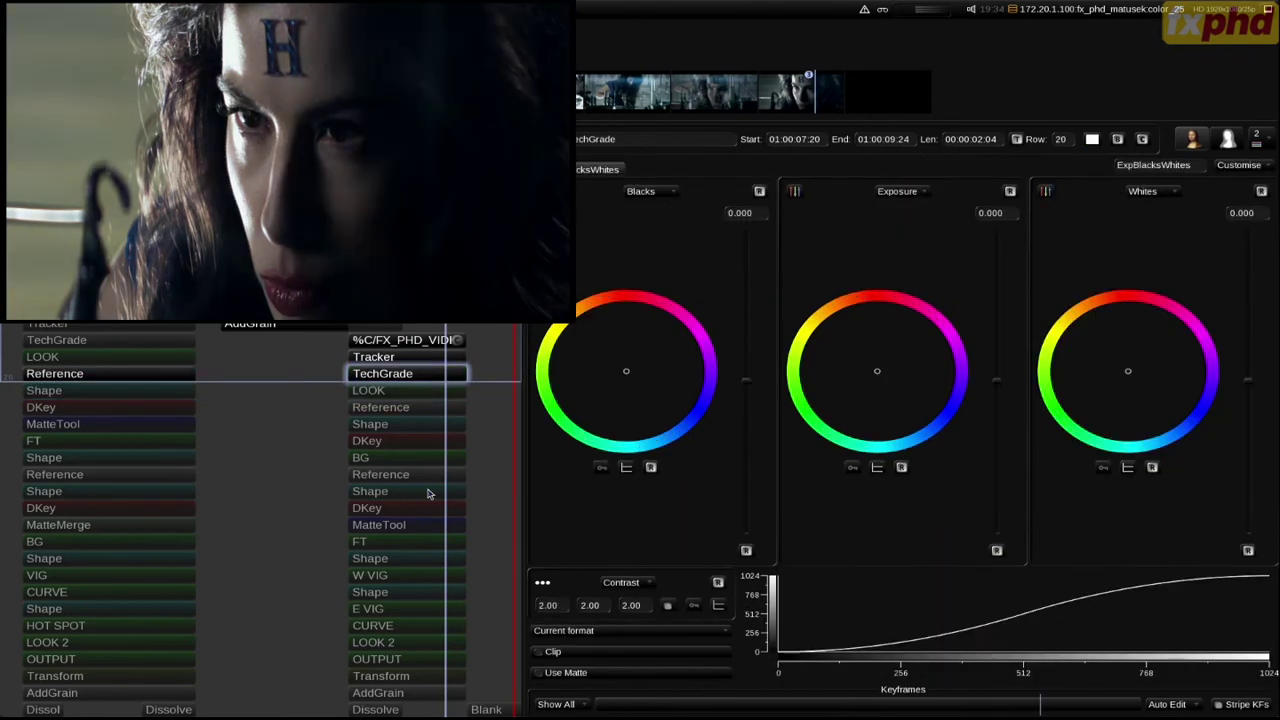
key(Down)
Step: Inspect the face close-up's Transform settings and the blur settings of its LOOK layer
click(402, 680)
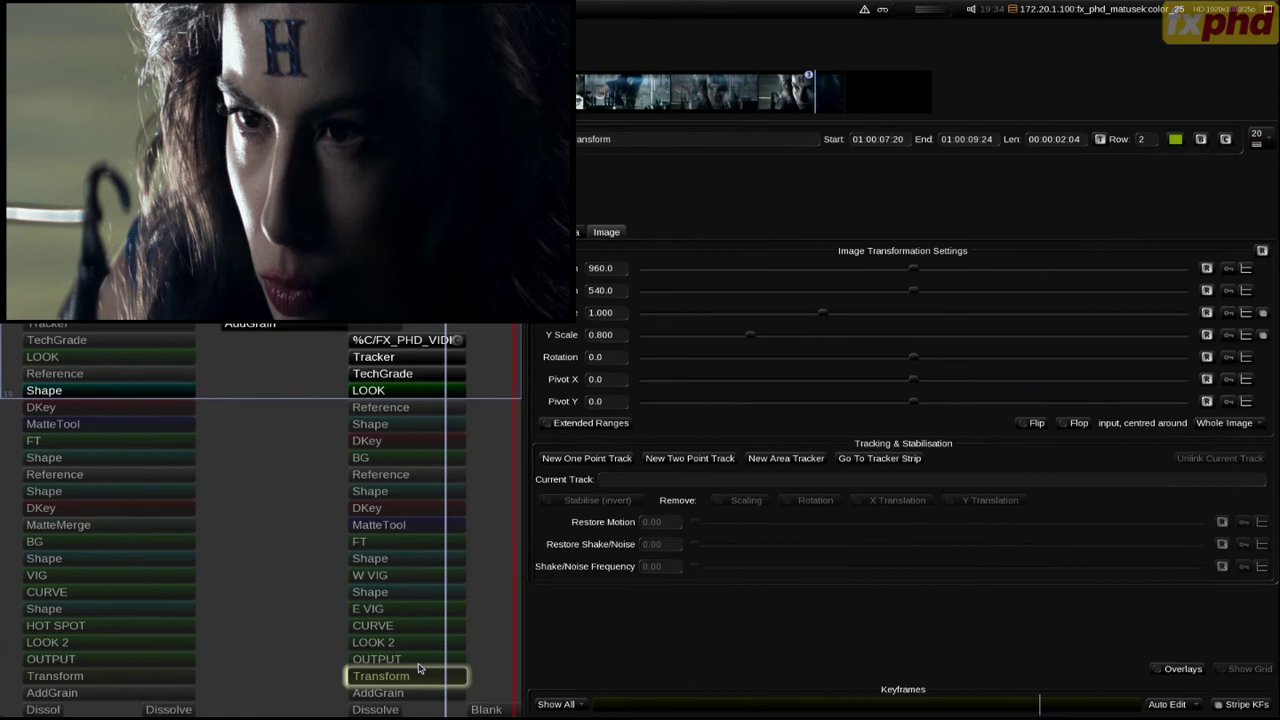
click(255, 377)
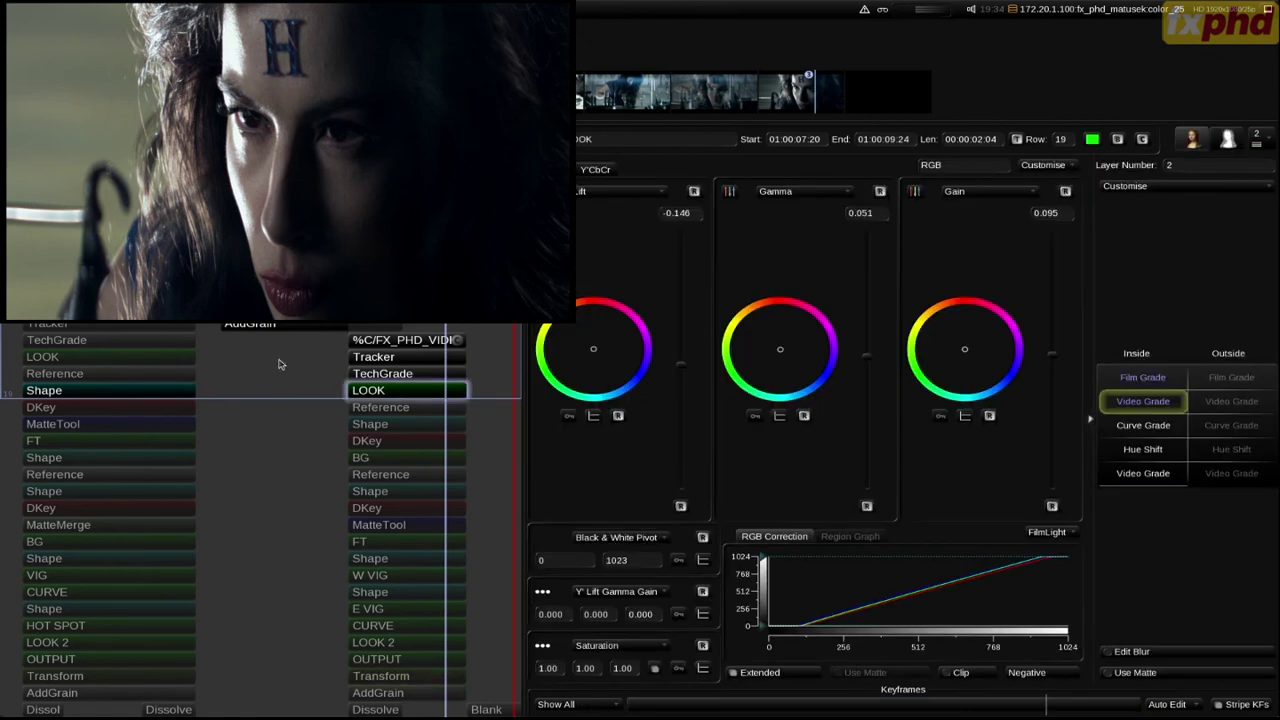
key(Up)
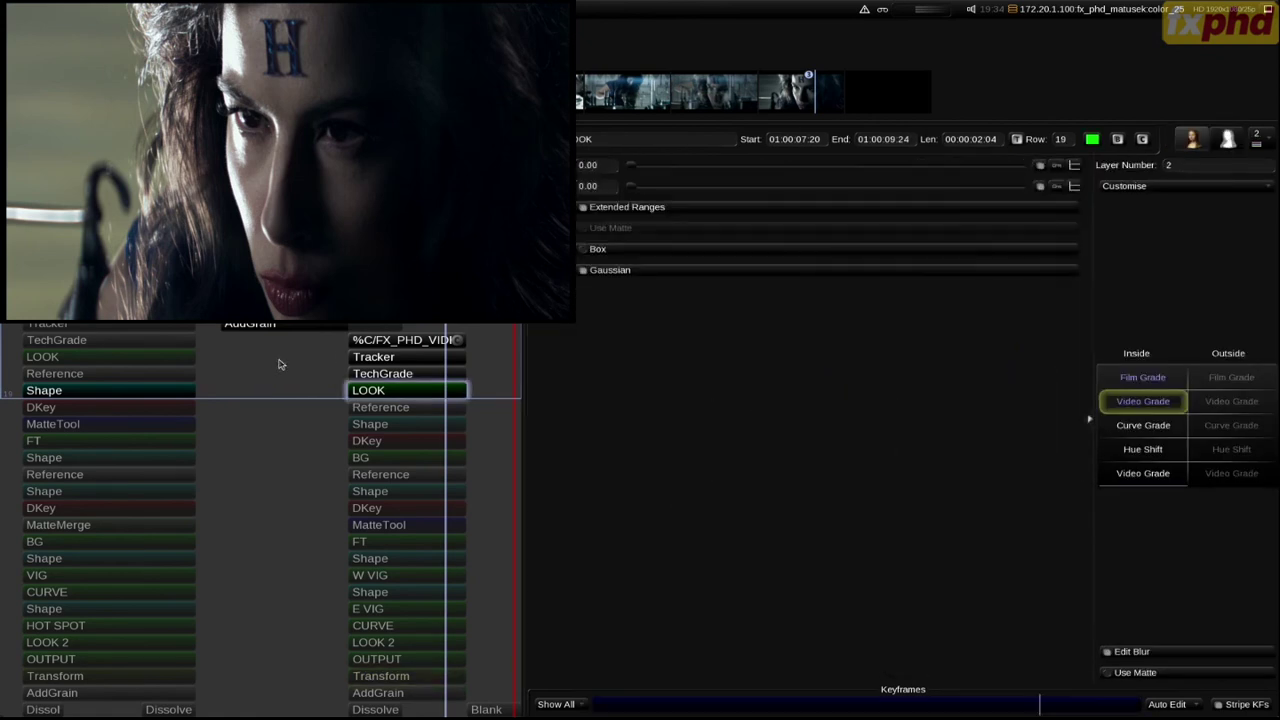
key(Up)
Step: View the face close-up's stack up to the BG layer and toggle that layer off and on to compare
key(Down)
key(Down)
key(Down)
key(Down)
key(Down)
key(Down)
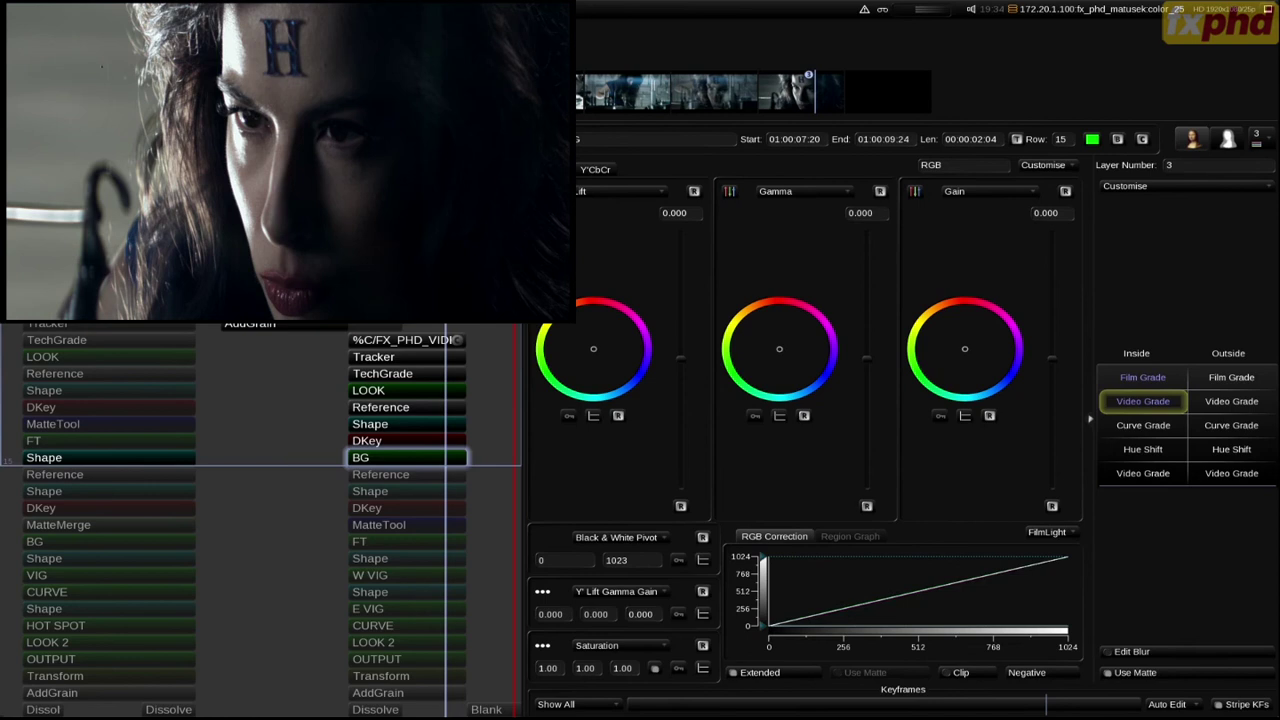
key(d)
key(d)
Step: Display the BG layer's matte on the face close-up and select the Shape strip feeding it
key(m)
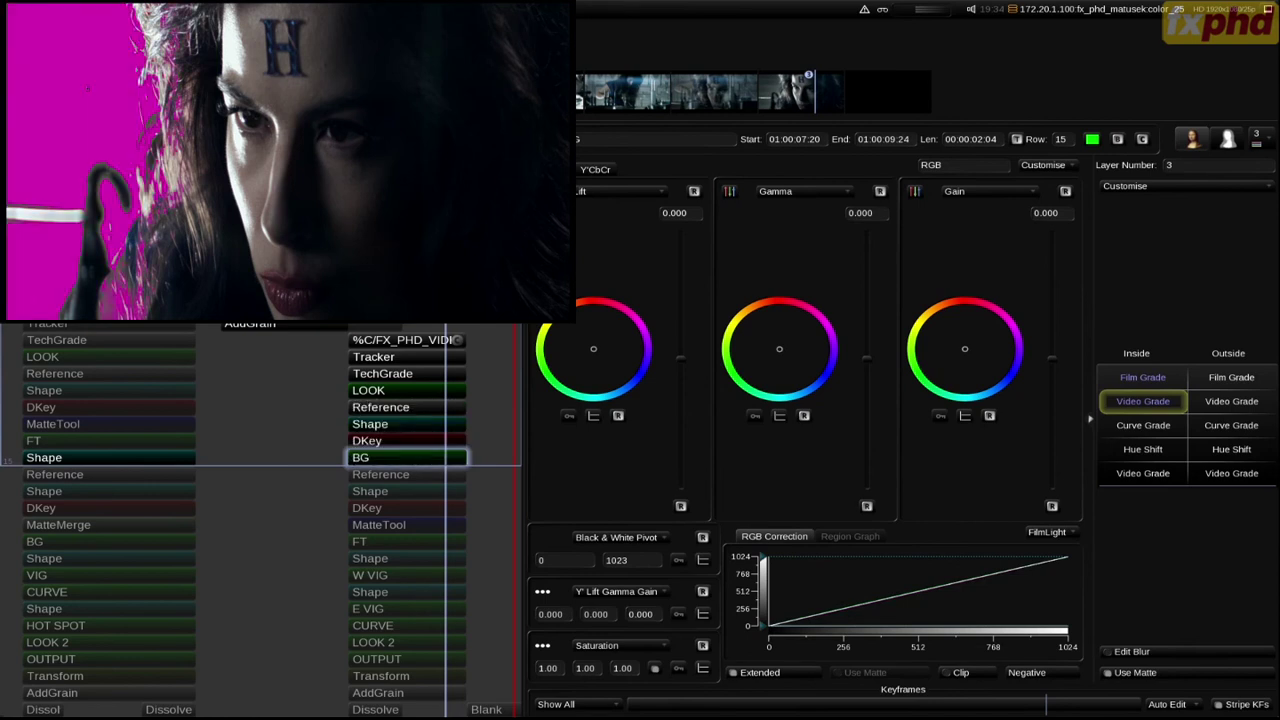
key(Up)
key(Up)
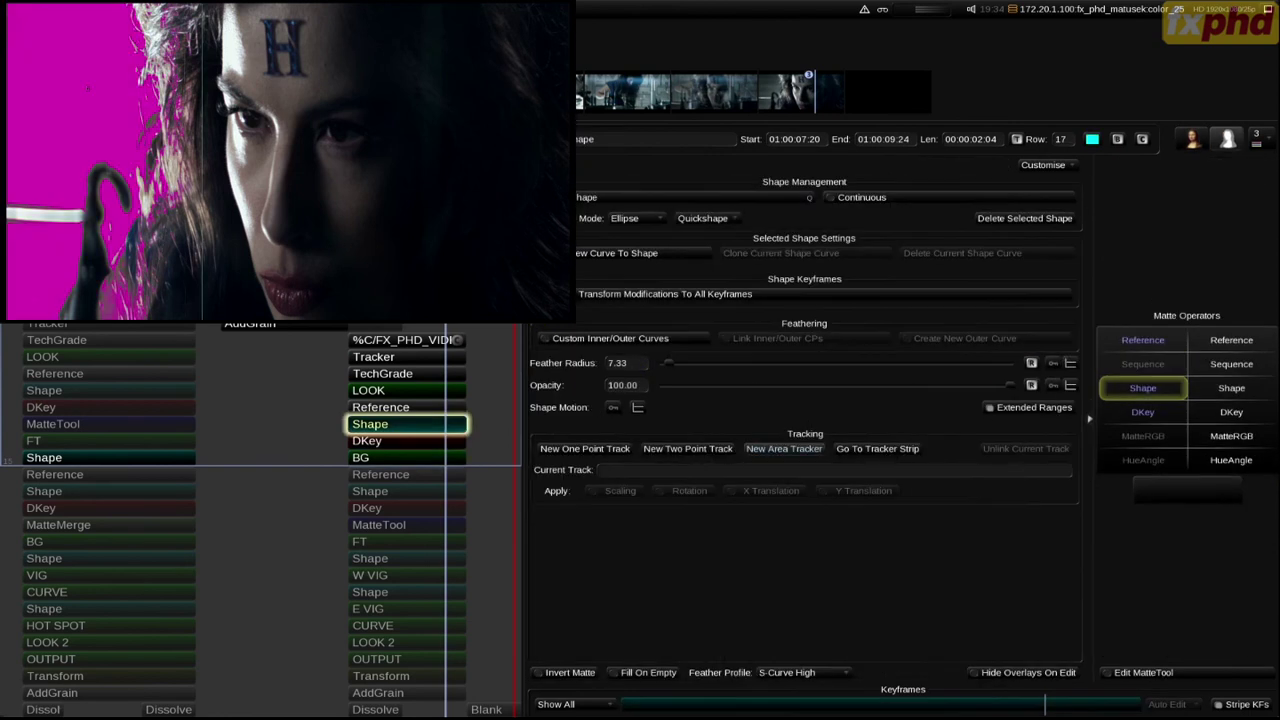
Step: Hide the BG layer's matte and view the face close-up's stack up to the FT layer, comparing it with the previous layer
key(z)
key(z)
key(m)
key(shift+Down)
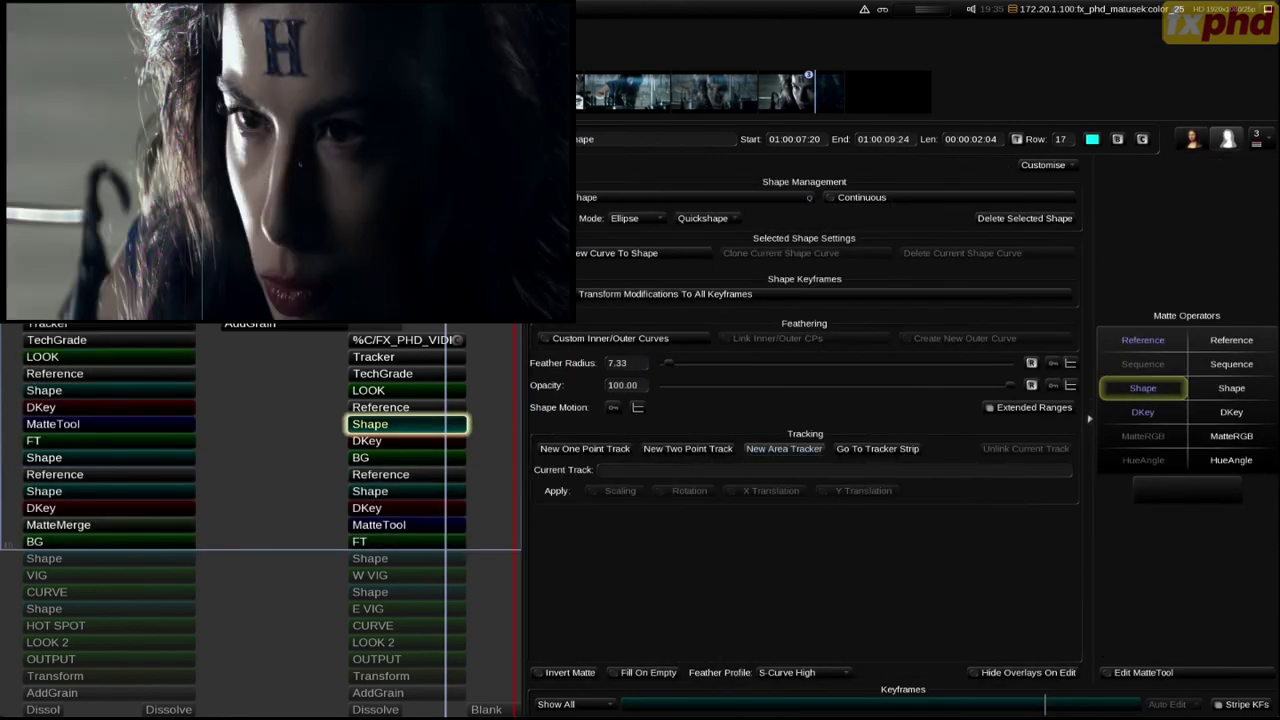
key(Page_Down)
key(Page_Up)
key(Page_Down)
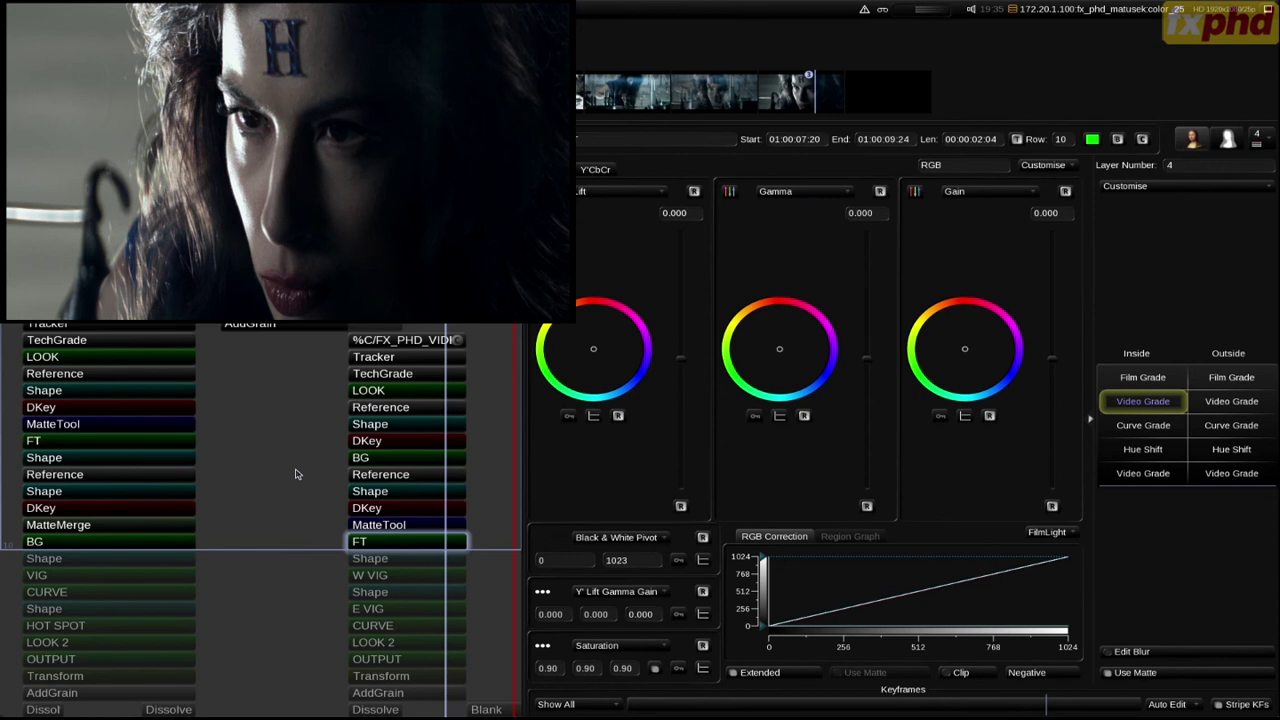
Step: View the face close-up's stack up to the W VIG layer and compare the image with and without that vignette
key(Down)
key(Down)
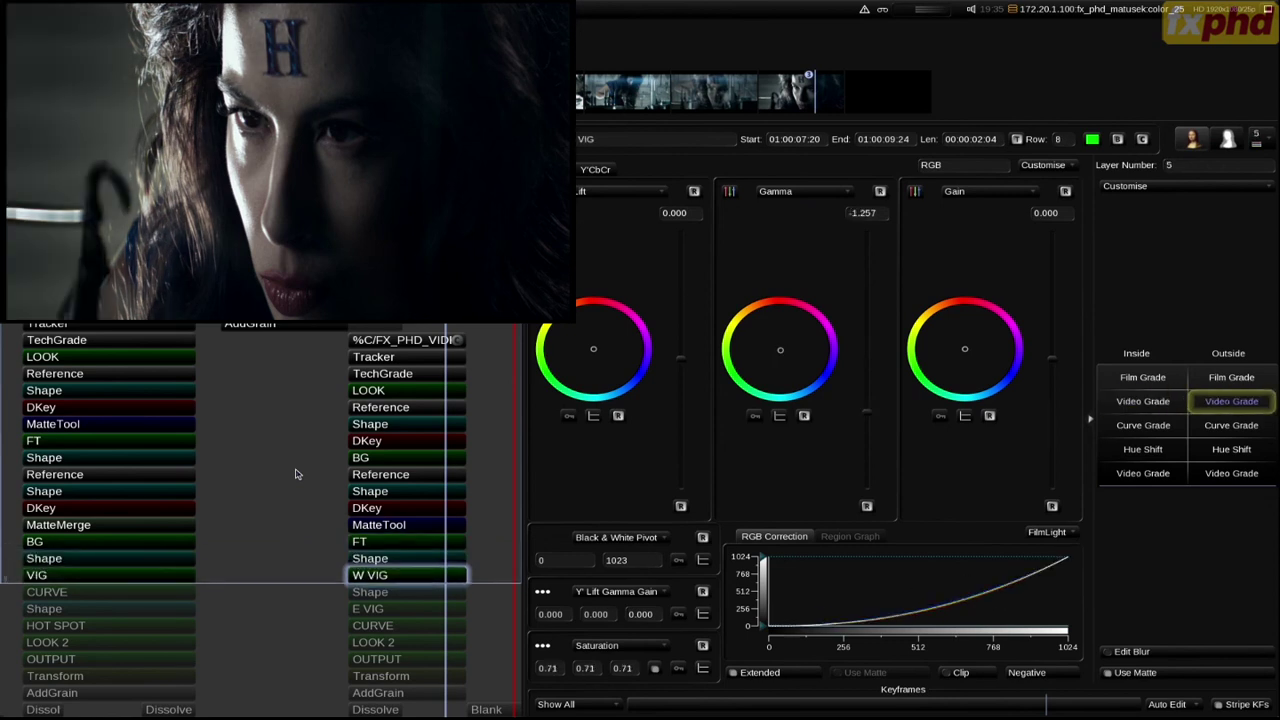
key(Up)
key(Down)
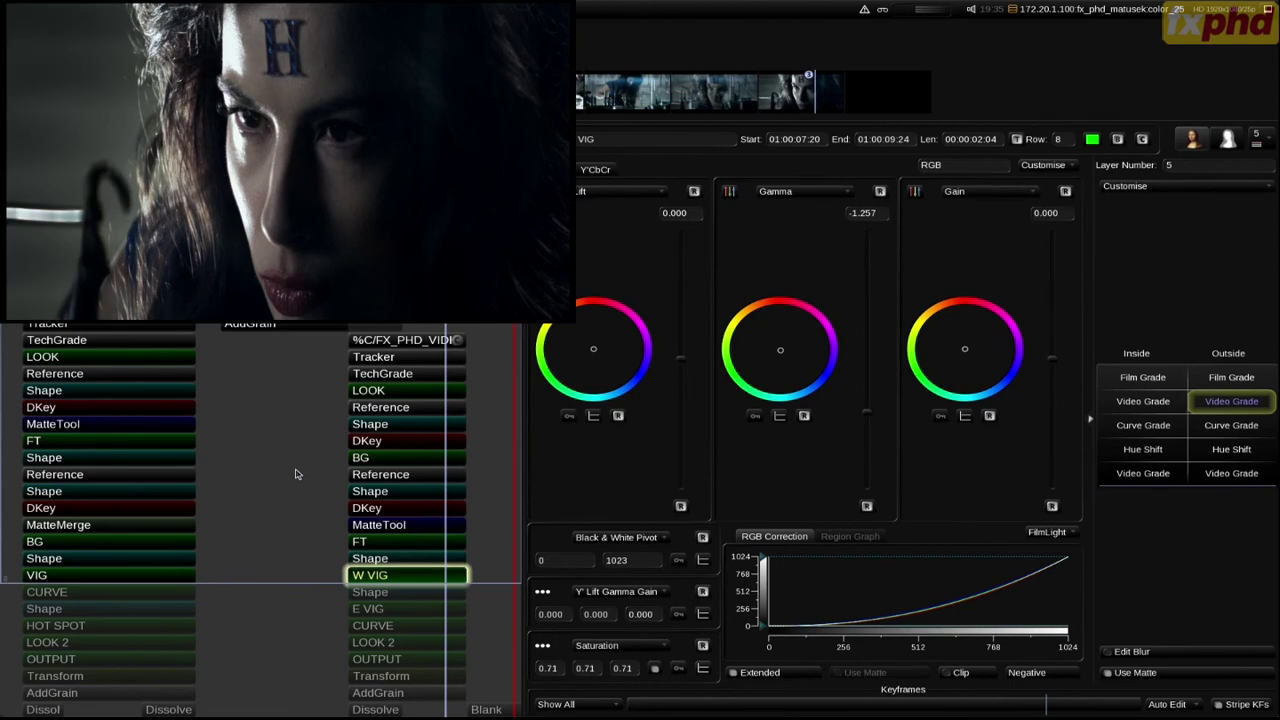
Step: View the face close-up with the E VIG layer and inspect the Shape strip that limits it
key(Down)
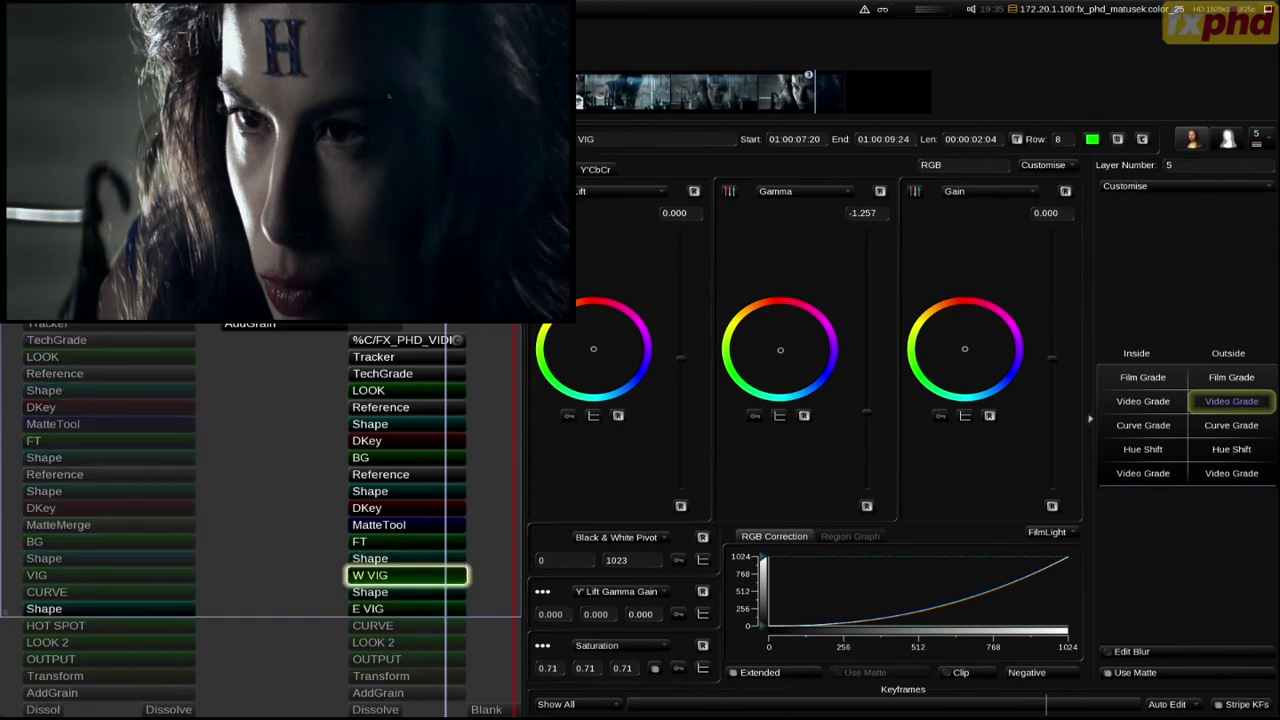
key(Down)
key(Down)
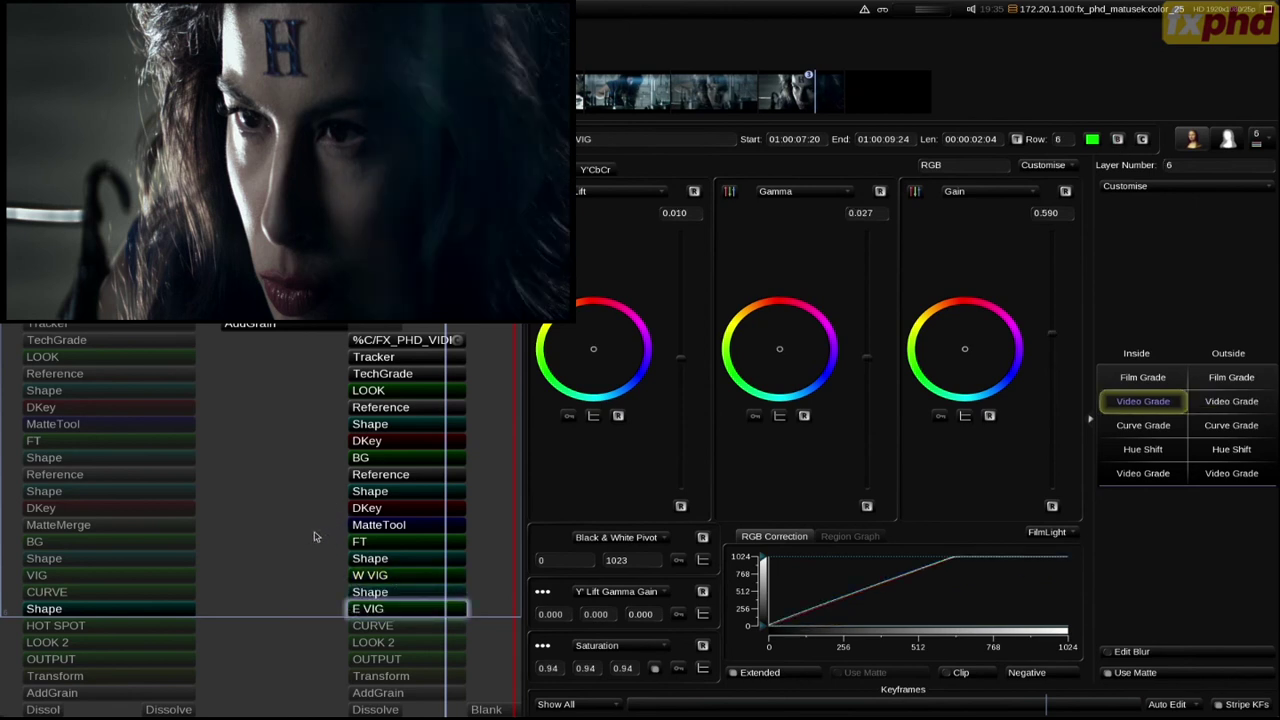
key(Up)
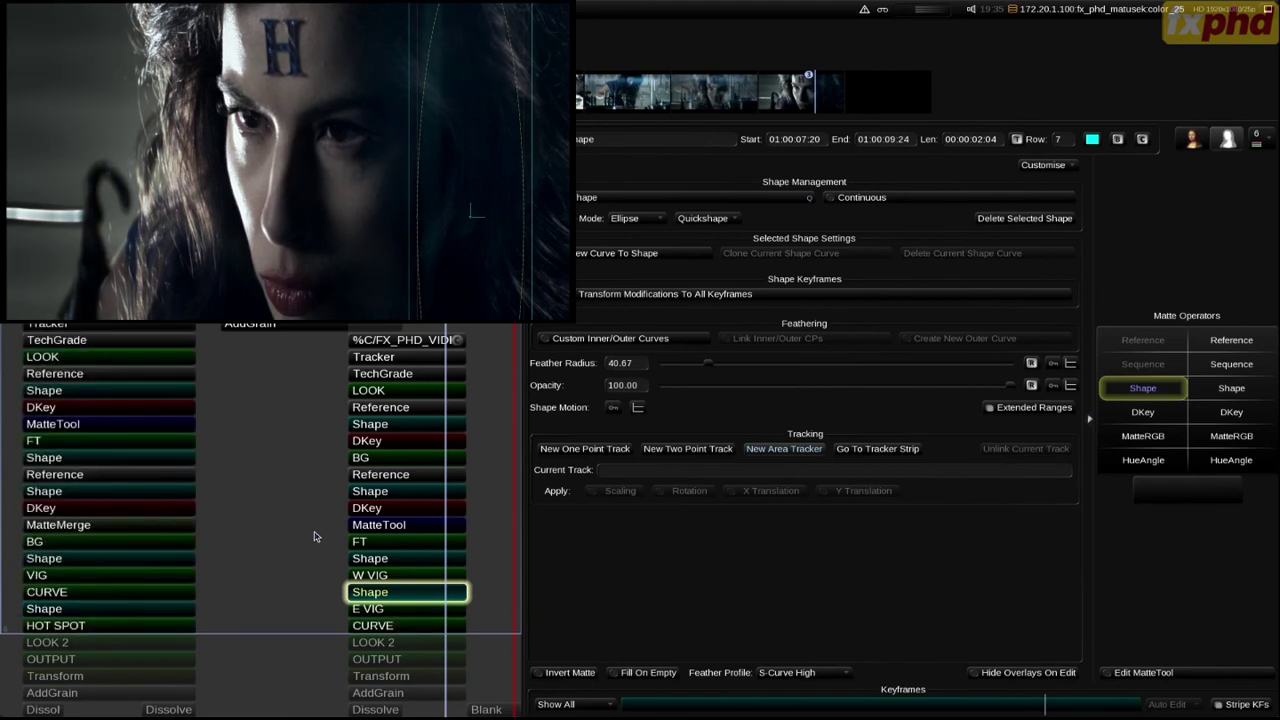
Step: Examine the face close-up's image and grade settings successively at the CURVE, LOOK 2 and OUTPUT layers
key(Down)
key(Down)
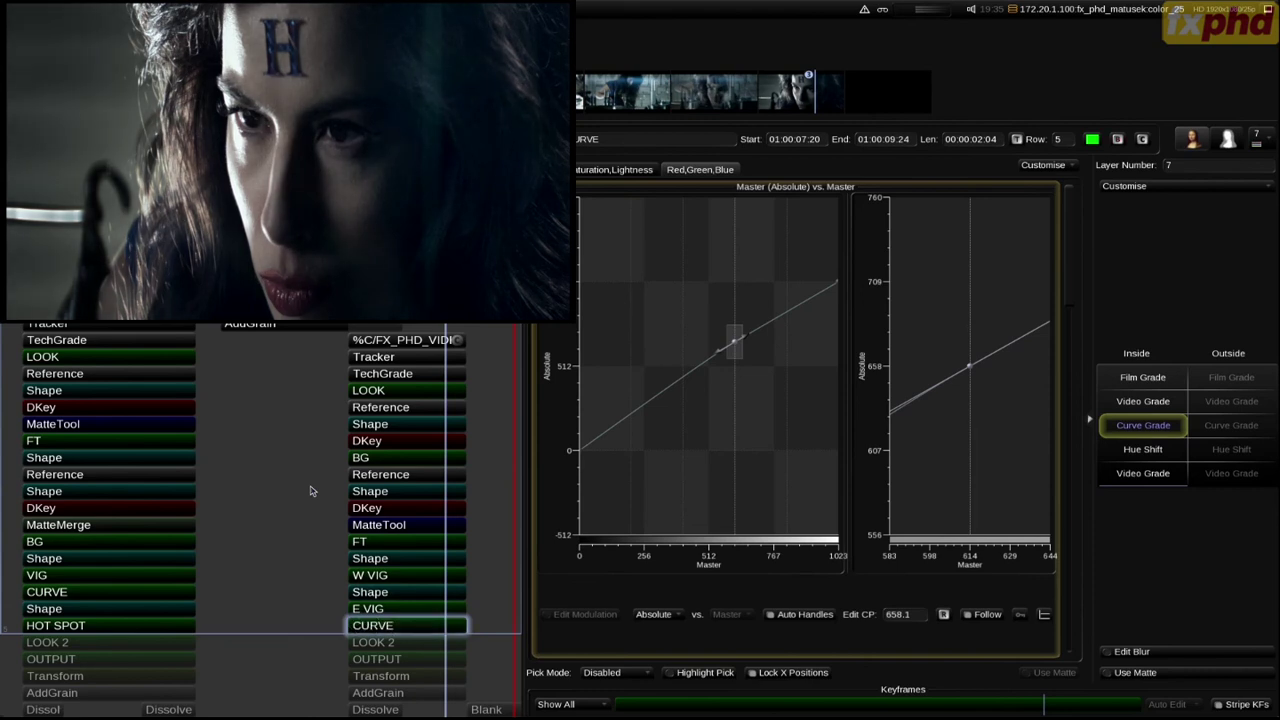
key(Down)
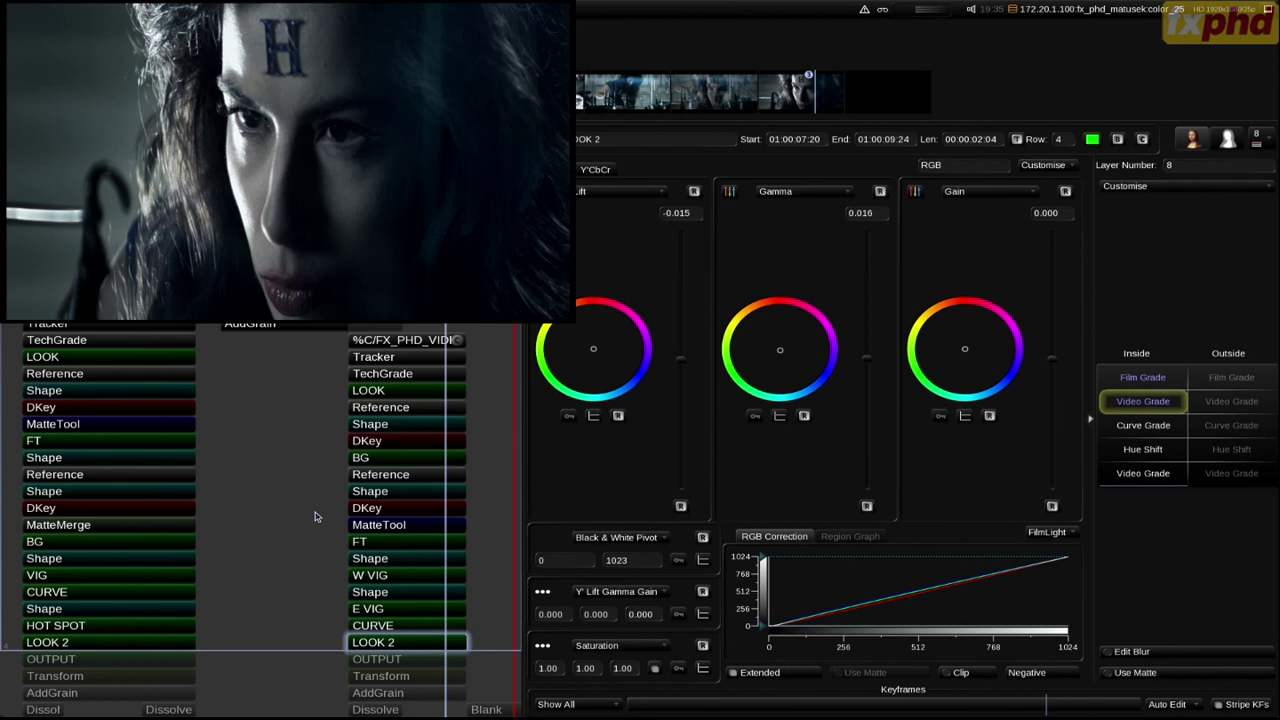
key(Down)
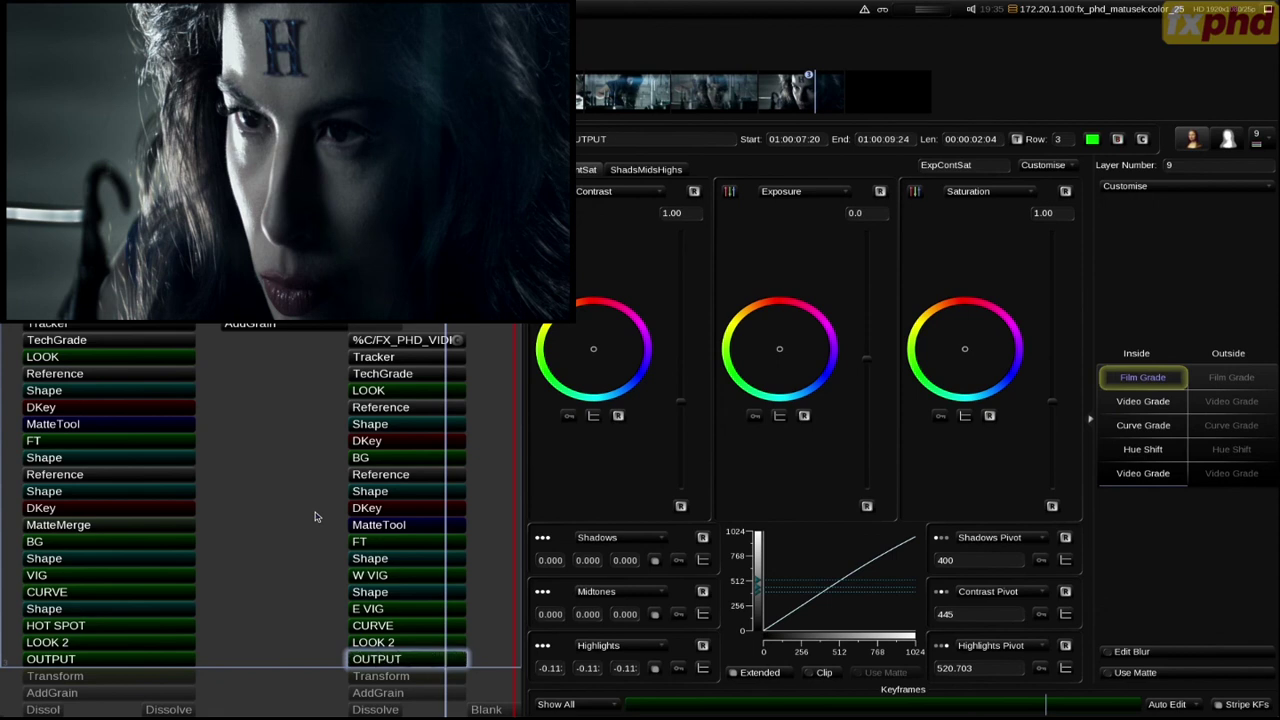
Step: Compare the face close-up with and without its Transform strip, and inspect the Transform and AddGrain settings on the full stack
key(Down)
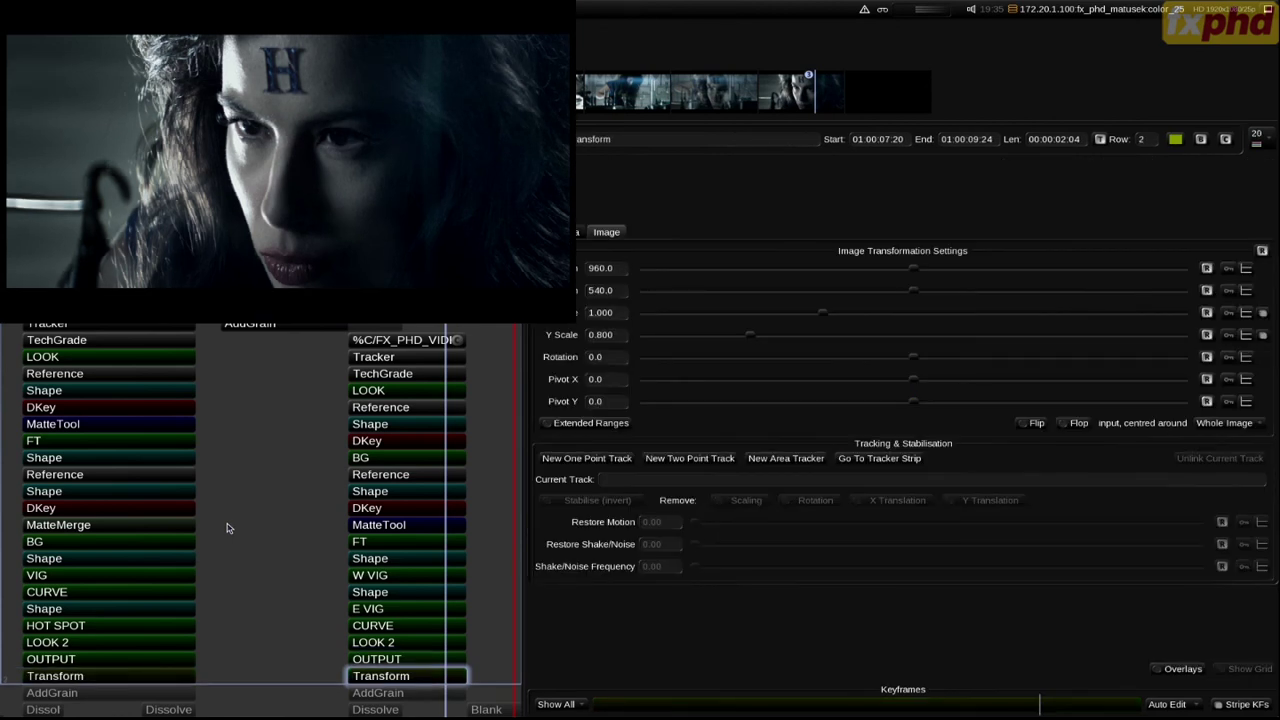
key(Up)
key(Down)
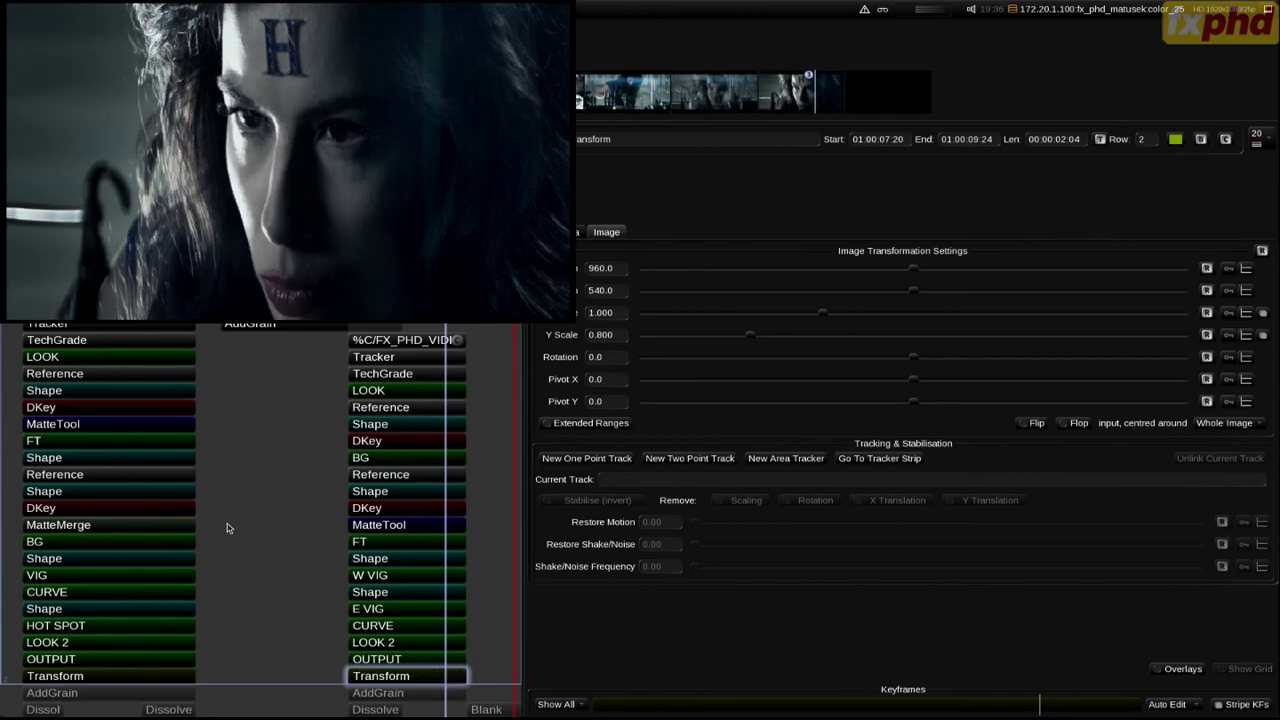
key(Down)
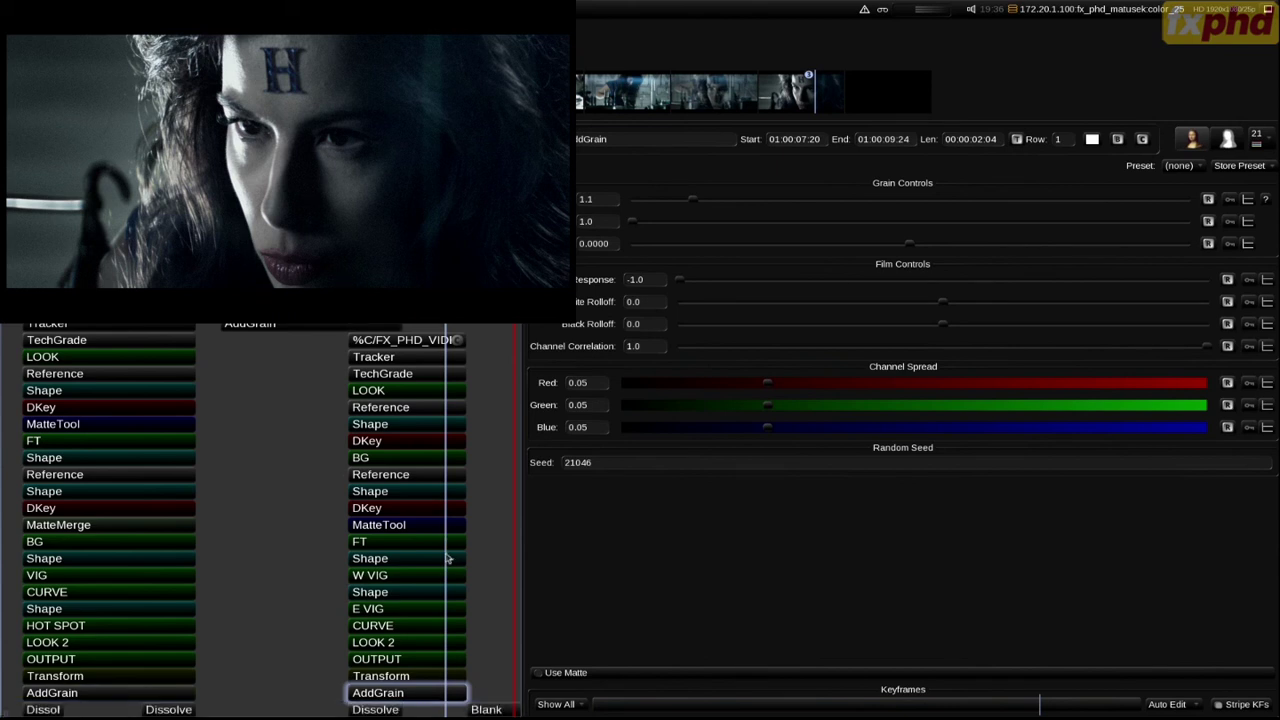
click(420, 677)
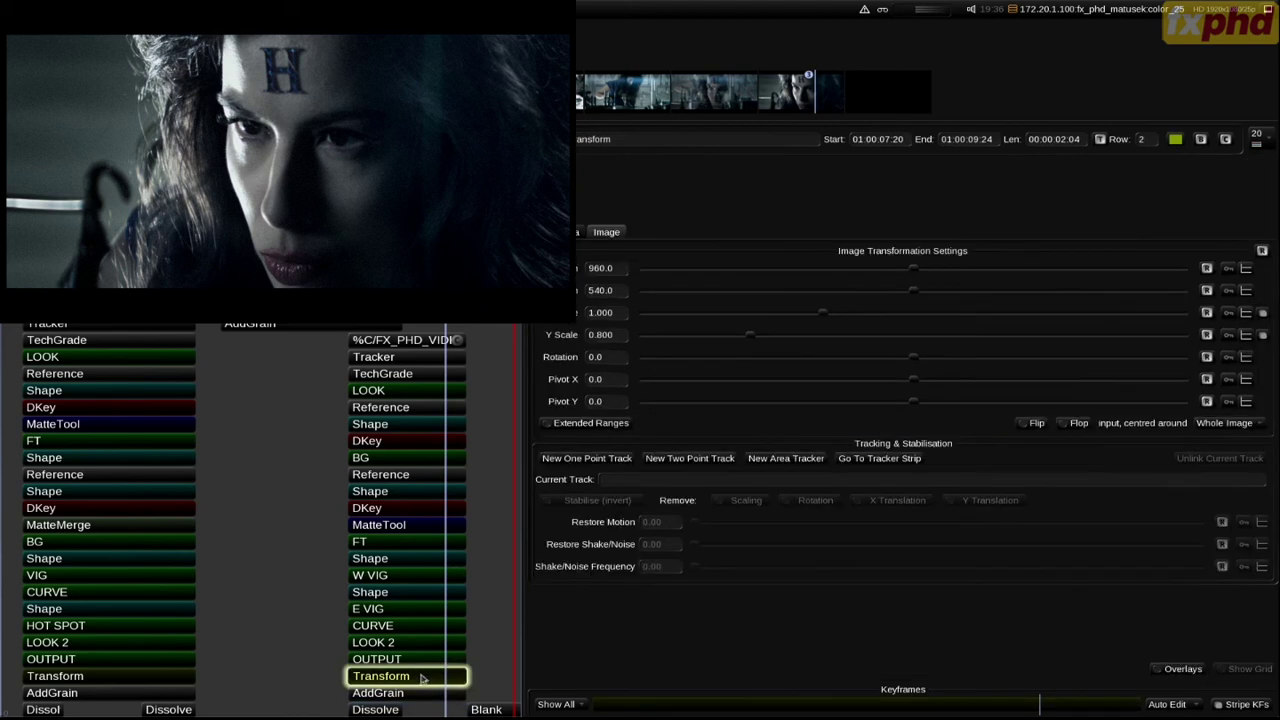
click(423, 695)
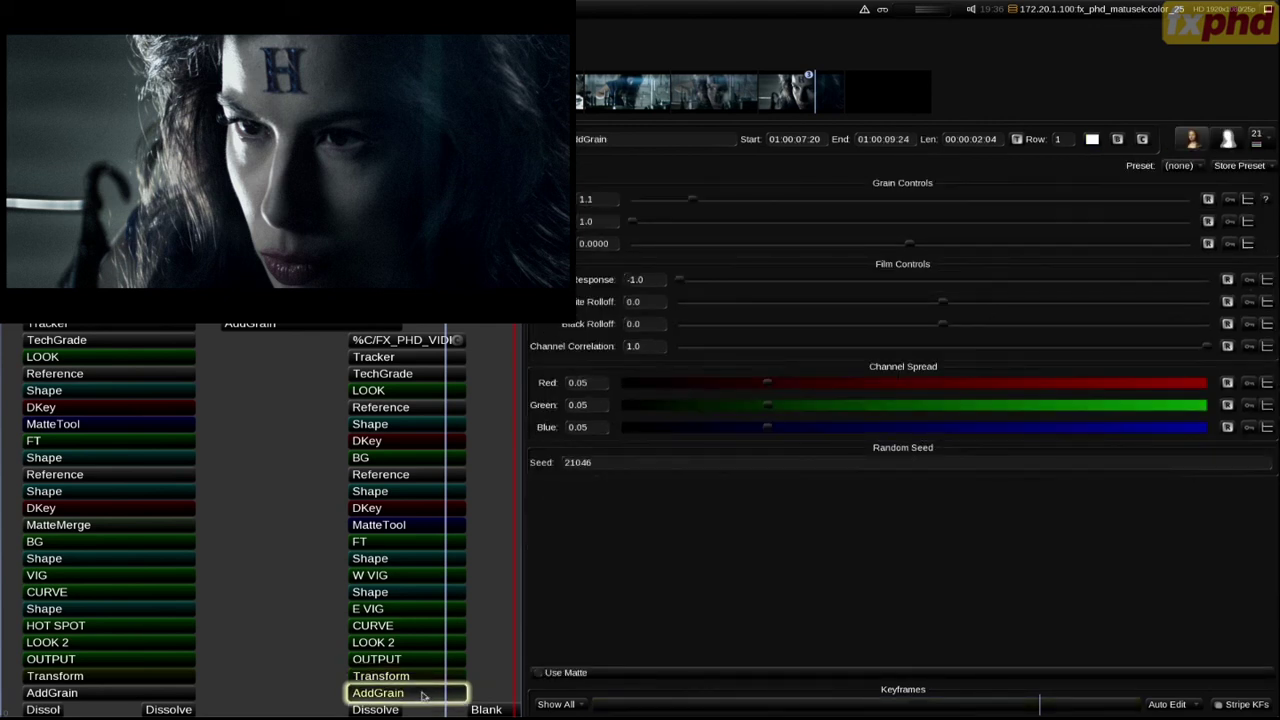